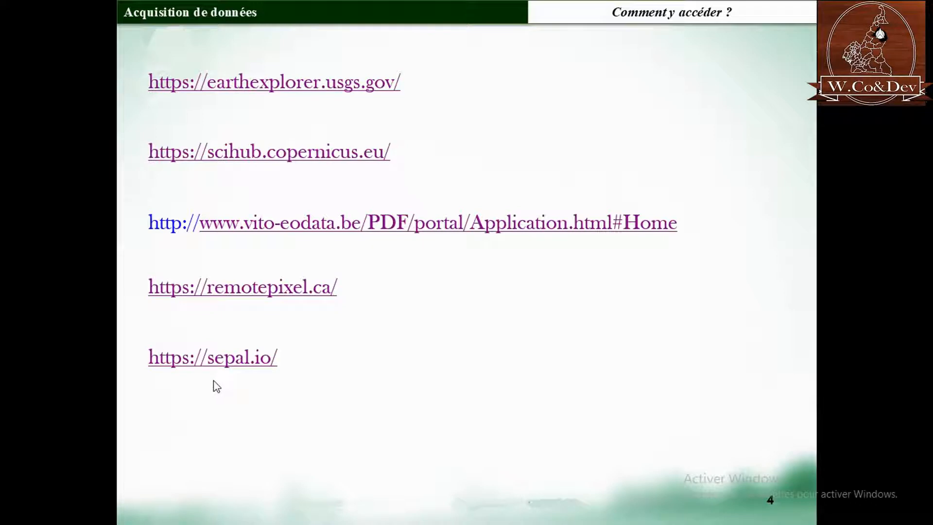
Switch to the Airbus imagery ordering map and draw area-of-interest polygons of about 243 km² and 6292 km² around Yaounde, Cameroon
{"action": "left_click", "coordinate": [282, 383]}
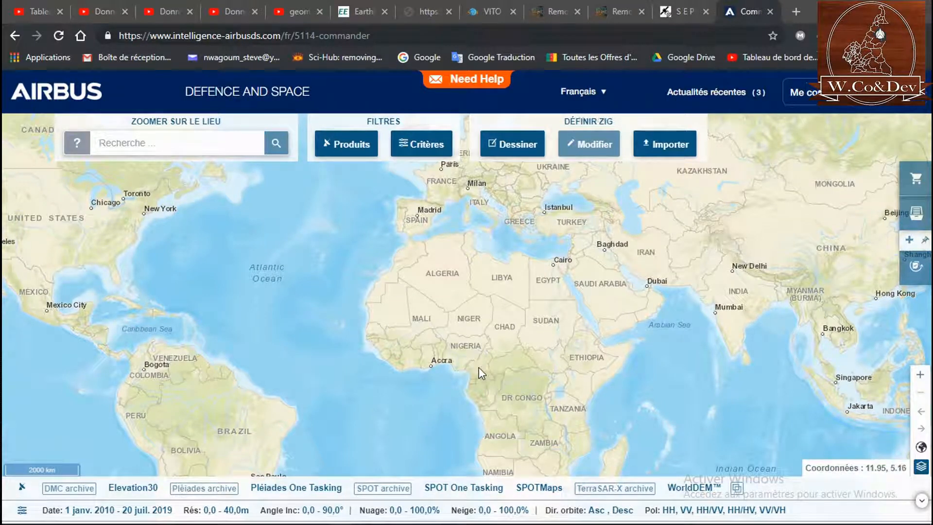
{"action": "scroll", "coordinate": [479, 367], "scroll_direction": "up", "scroll_amount": 2}
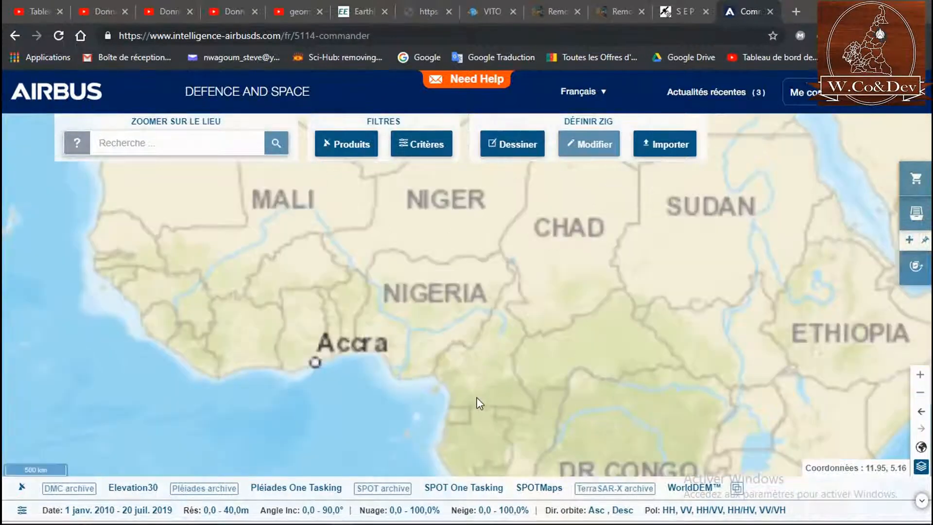
{"action": "scroll", "coordinate": [481, 408], "scroll_direction": "up", "scroll_amount": 1}
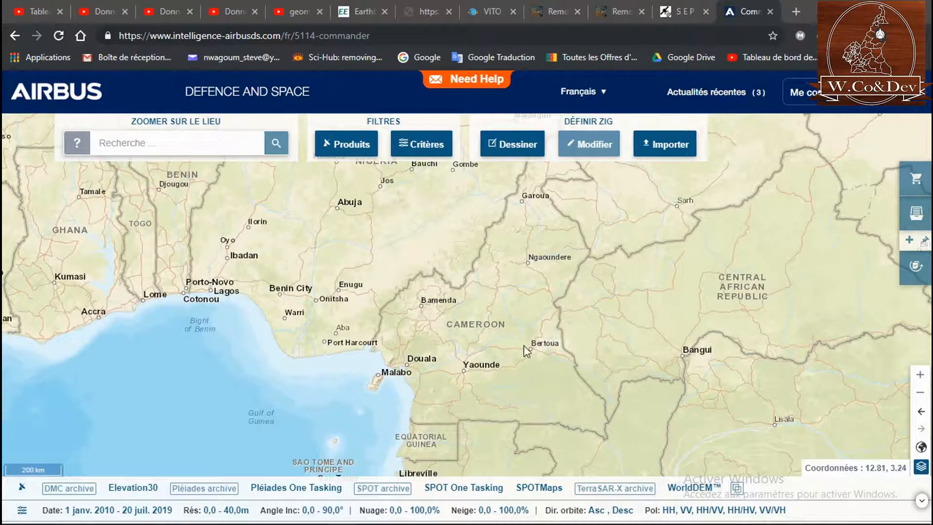
{"action": "left_click_drag", "start_coordinate": [460, 356], "coordinate": [454, 337]}
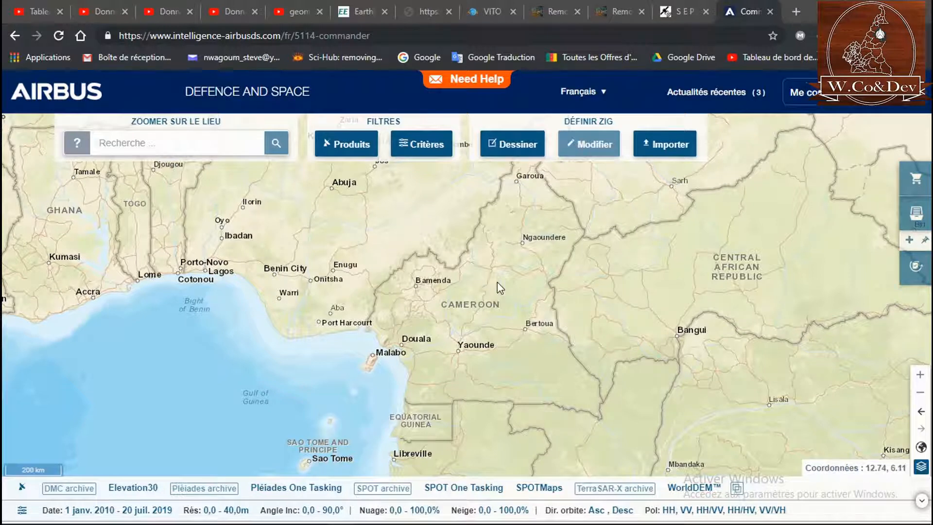
{"action": "left_click_drag", "start_coordinate": [497, 282], "coordinate": [485, 282]}
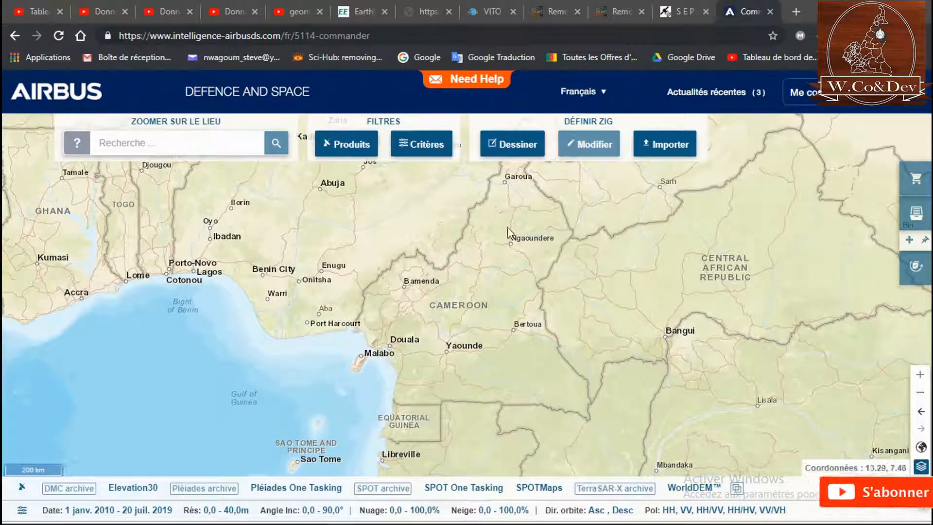
{"action": "left_click", "coordinate": [516, 148]}
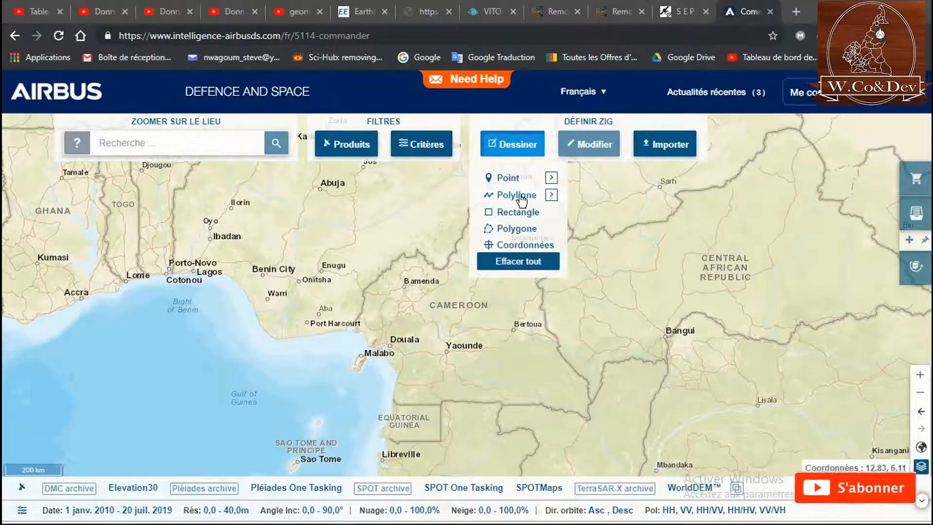
{"action": "left_click", "coordinate": [521, 217]}
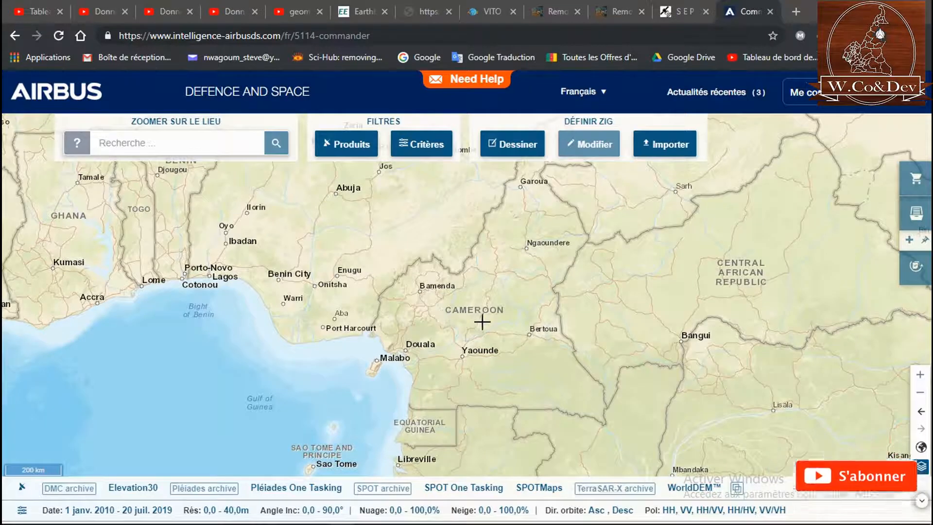
{"action": "left_click", "coordinate": [453, 332]}
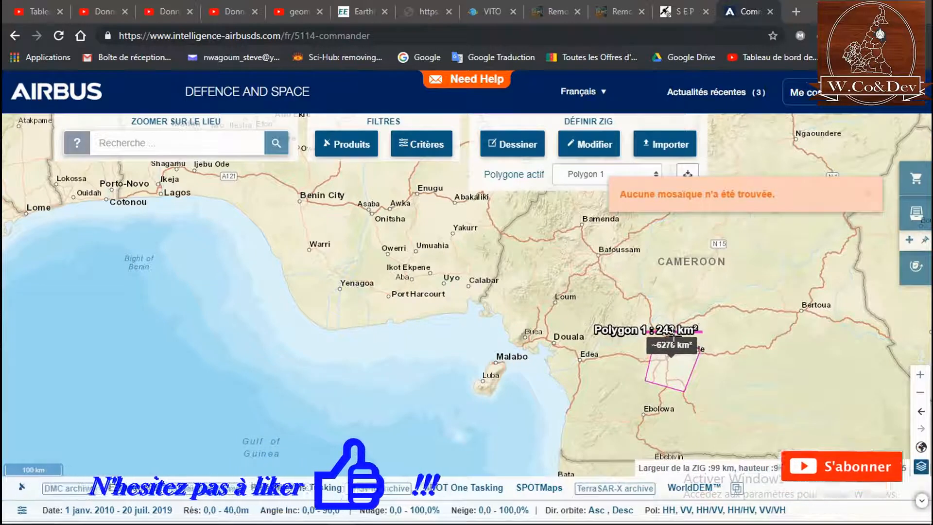
{"action": "scroll", "coordinate": [675, 337], "scroll_direction": "up", "scroll_amount": 1}
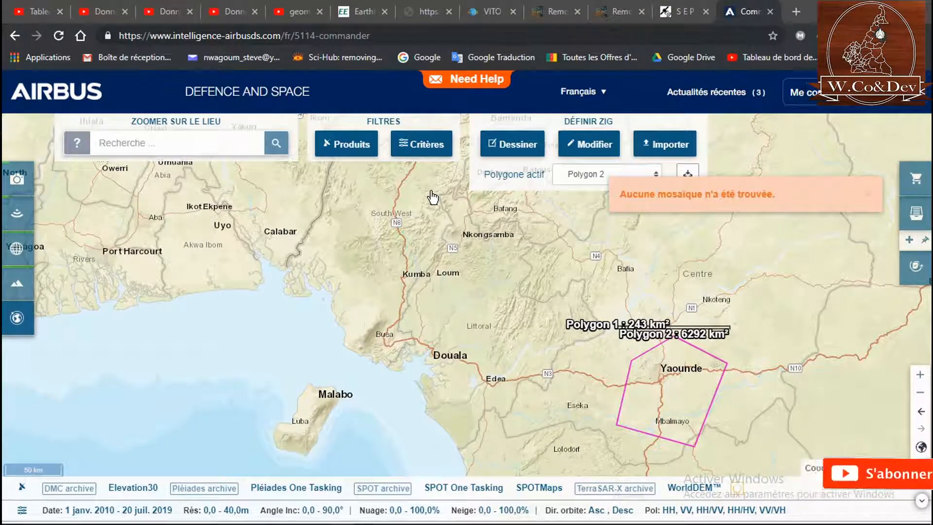
{"action": "scroll", "coordinate": [288, 193], "scroll_direction": "down", "scroll_amount": 1}
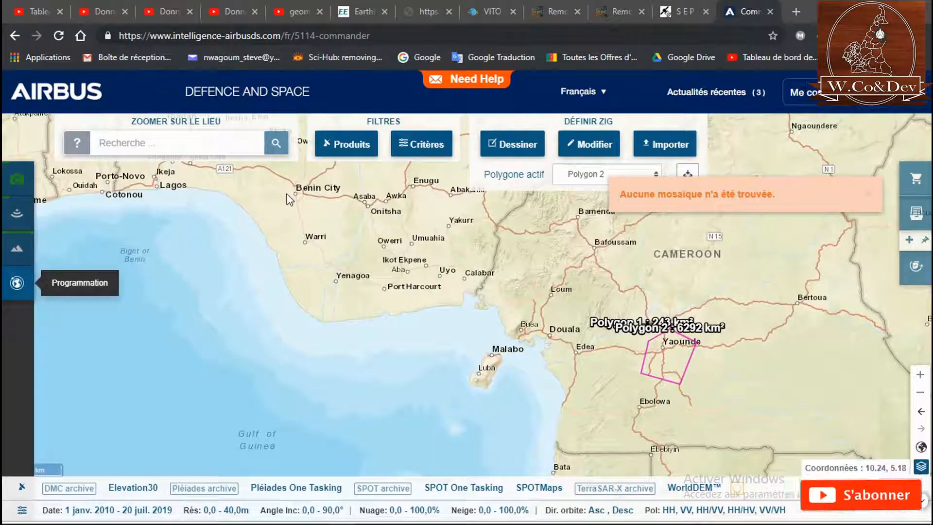
Open the image search criteria and choose Simple as the acquisition range type
{"action": "left_click", "coordinate": [415, 145]}
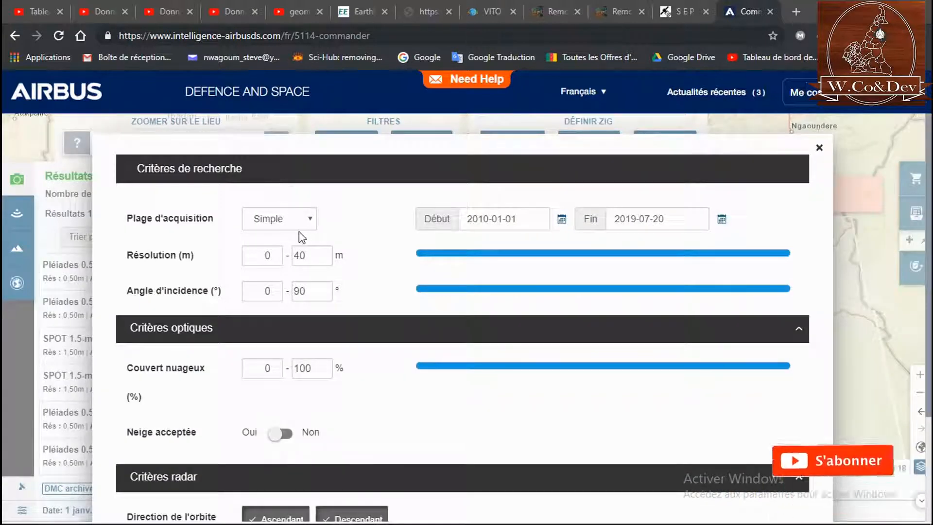
{"action": "left_click", "coordinate": [312, 219]}
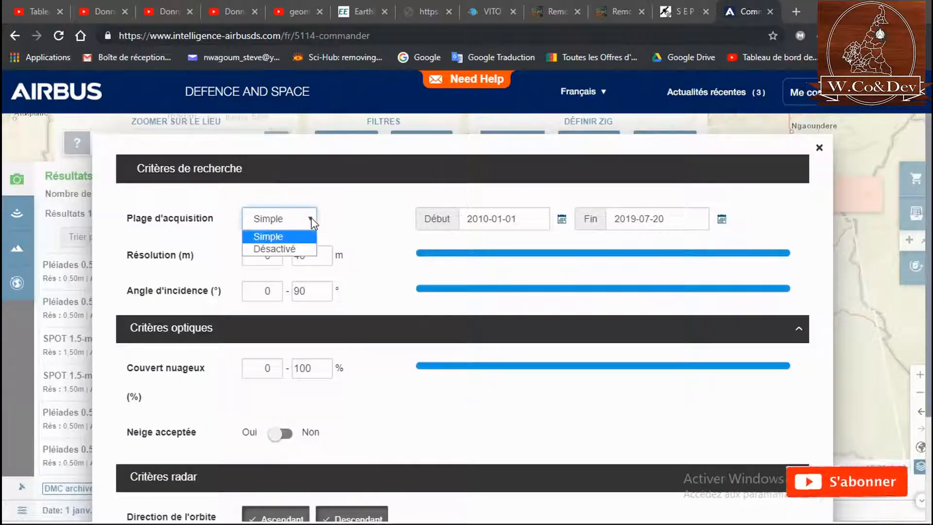
{"action": "left_click", "coordinate": [305, 237]}
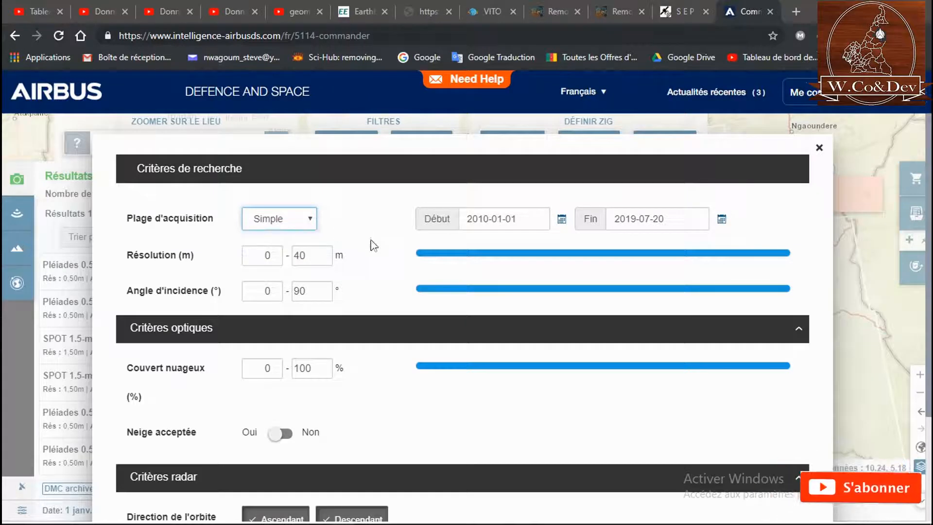
Try a minimum resolution of 0.4 m and reset it to 0
{"action": "left_click", "coordinate": [275, 252]}
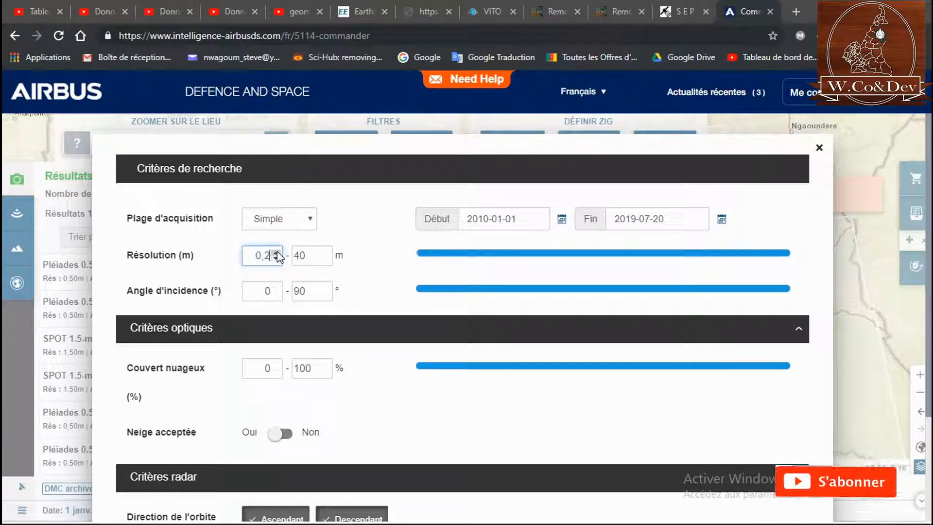
{"action": "scroll", "coordinate": [264, 261], "scroll_direction": "up", "scroll_amount": 1}
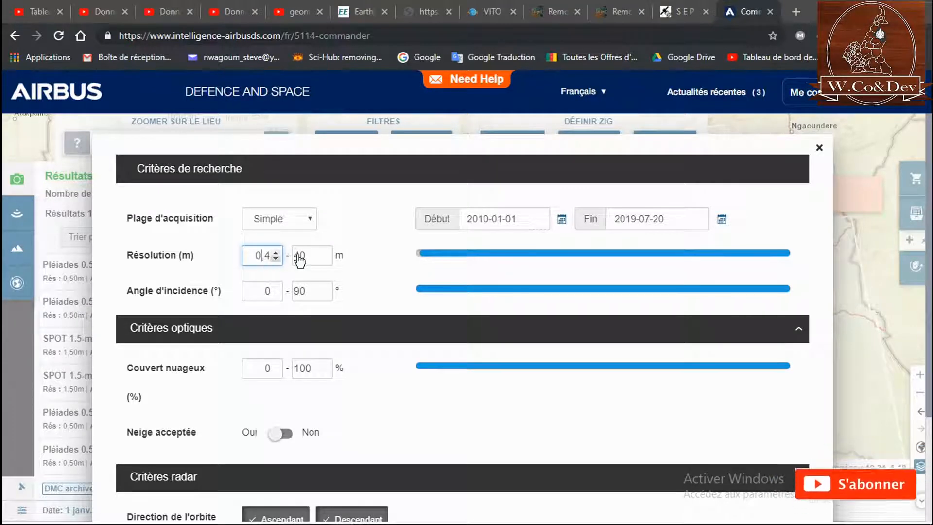
{"action": "key", "text": "Delete"}
{"action": "key", "text": "Delete"}
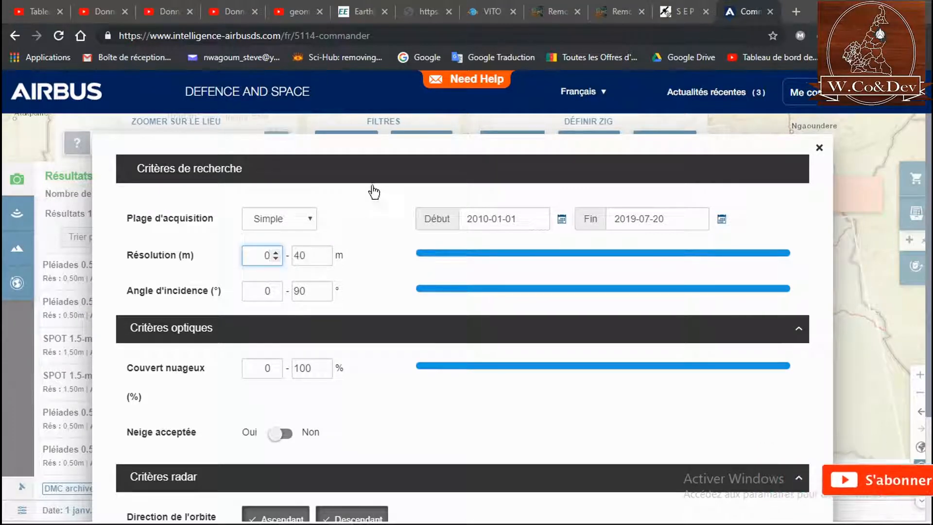
Set the start date of the acquisition range to 2015-01-01
{"action": "left_click", "coordinate": [523, 222]}
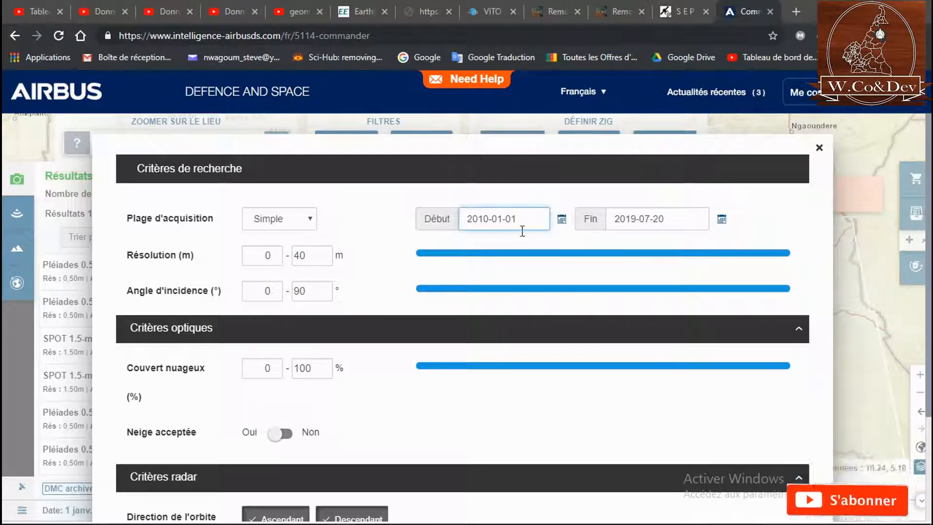
{"action": "left_click", "coordinate": [561, 221]}
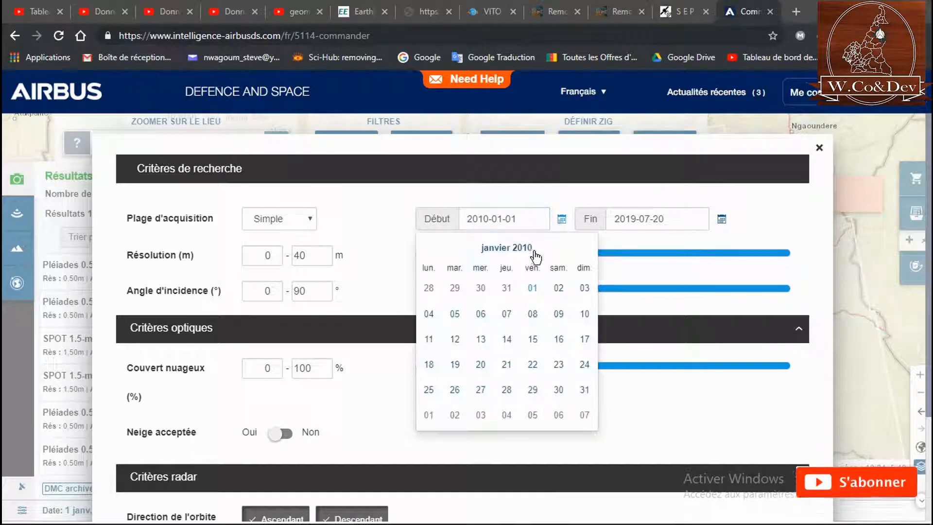
{"action": "left_click", "coordinate": [587, 249]}
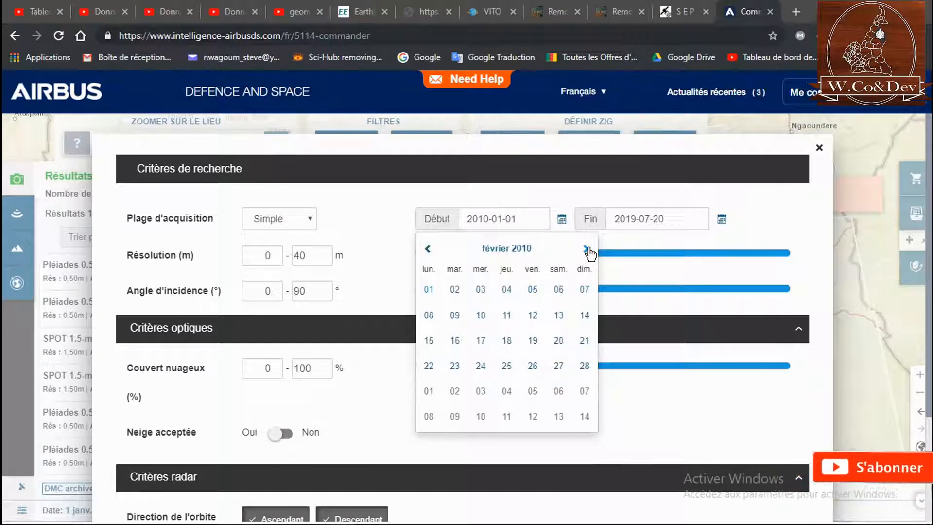
{"action": "triple_click", "coordinate": [587, 250]}
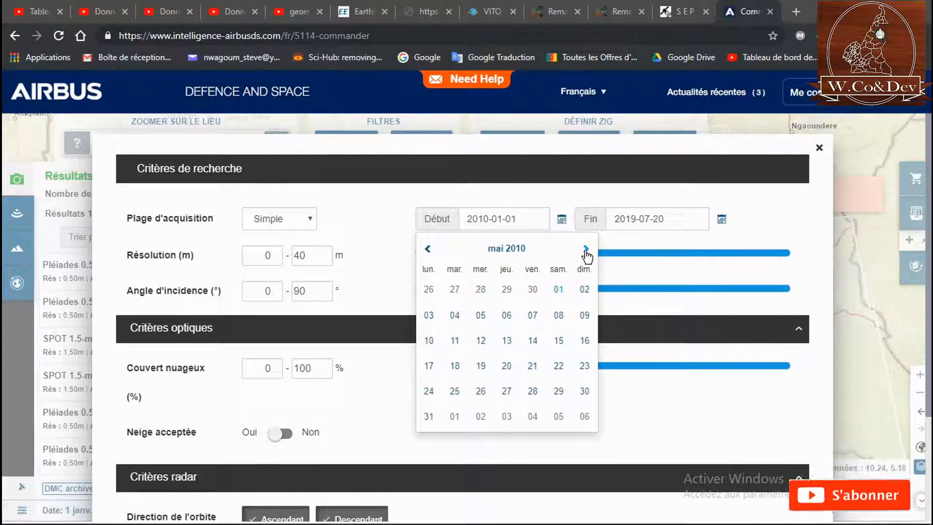
{"action": "left_click", "coordinate": [586, 248]}
{"action": "left_click", "coordinate": [586, 249]}
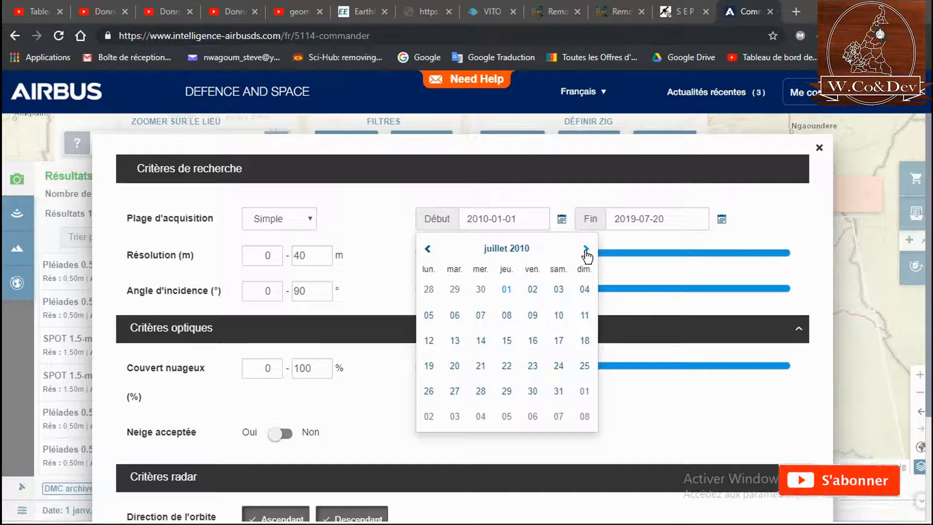
{"action": "triple_click", "coordinate": [586, 249]}
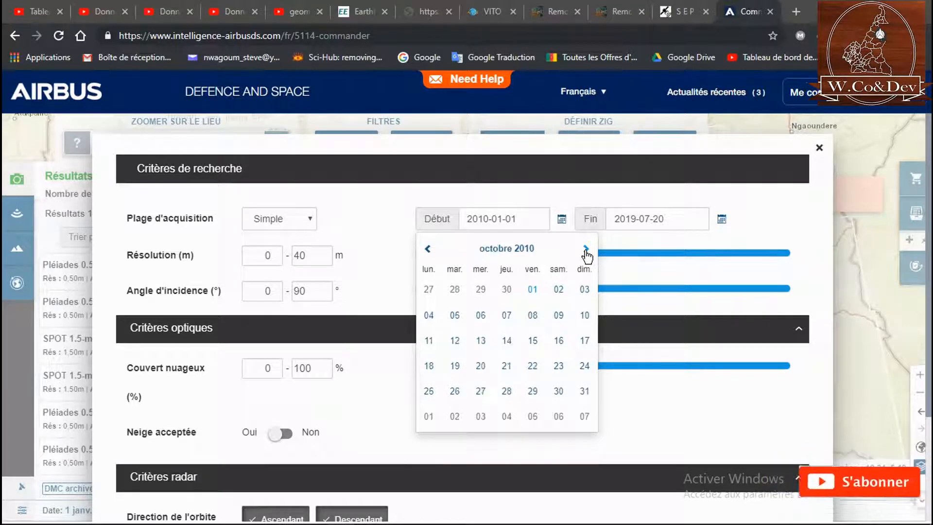
{"action": "left_click", "coordinate": [494, 223]}
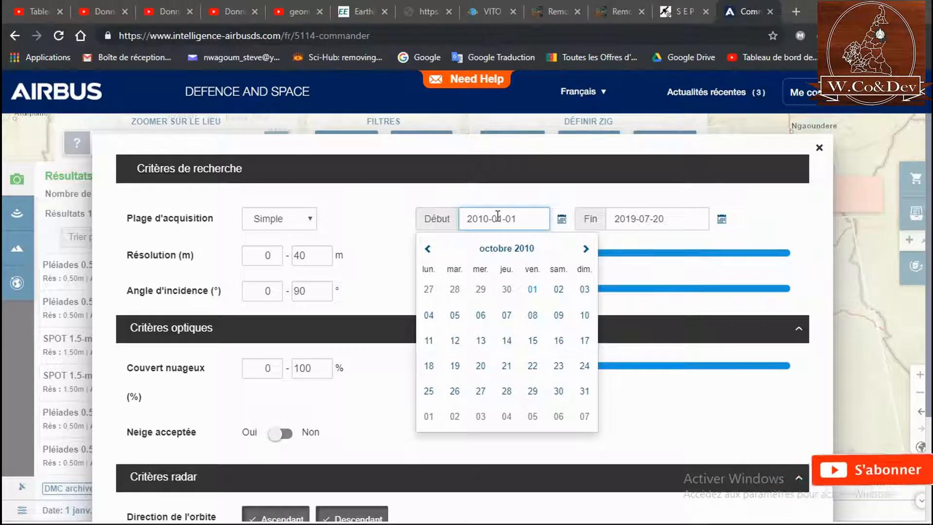
{"action": "key", "text": "BackSpace"}
{"action": "type", "text": "5"}
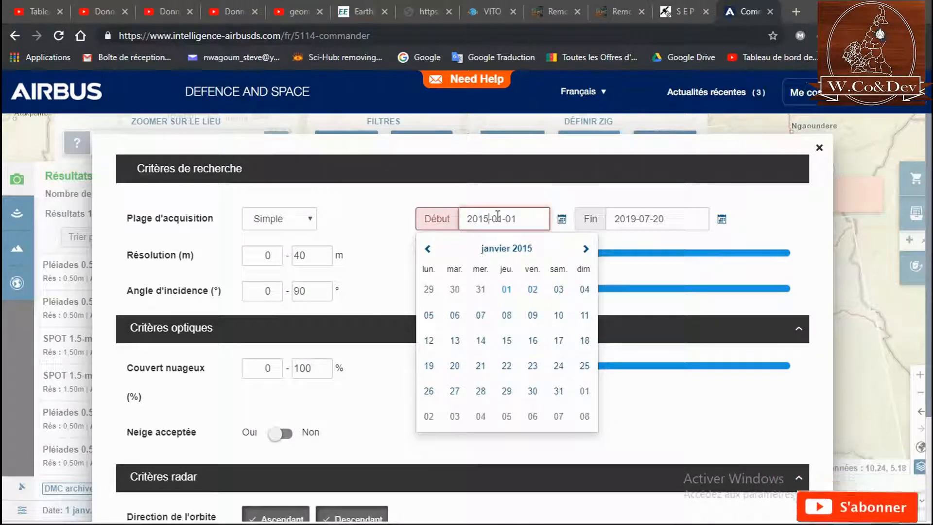
Change the start date of the acquisition range to 8 January 2015
{"action": "left_click", "coordinate": [657, 222]}
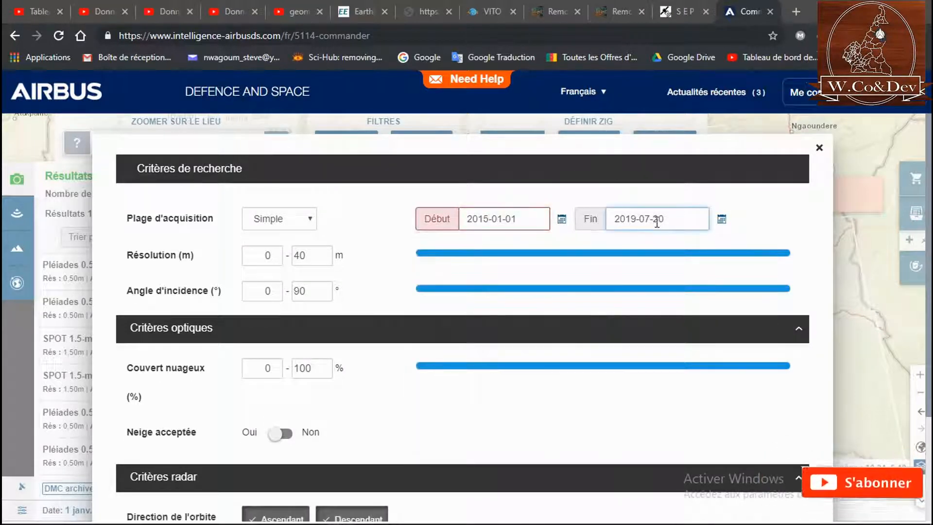
{"action": "left_click", "coordinate": [488, 221]}
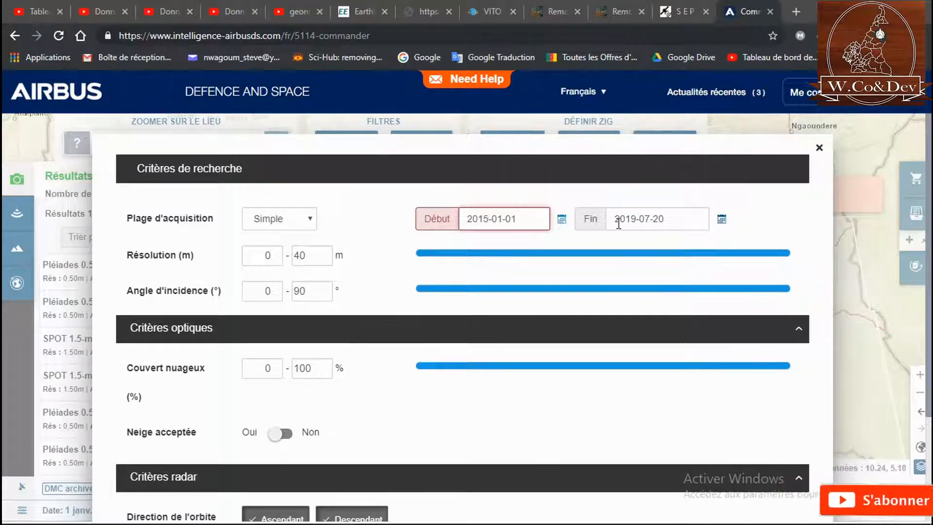
{"action": "left_click", "coordinate": [562, 220]}
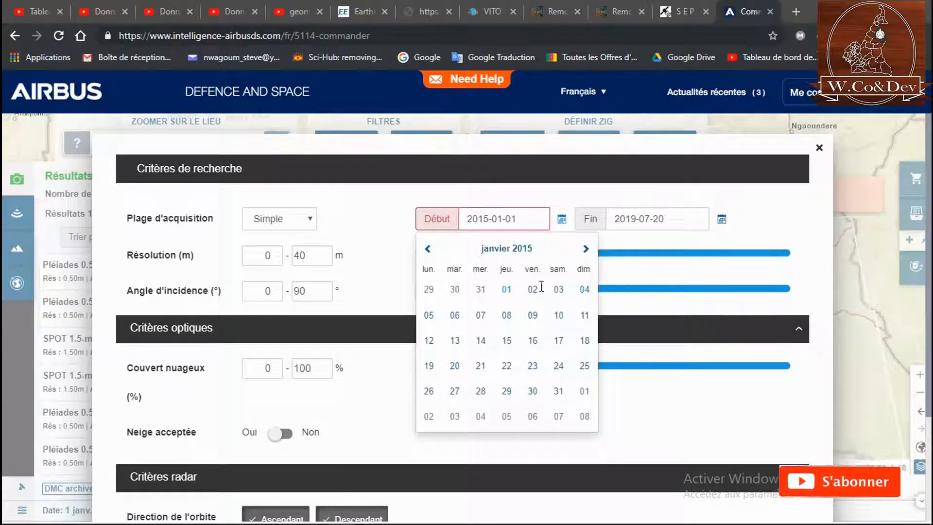
{"action": "left_click", "coordinate": [505, 315]}
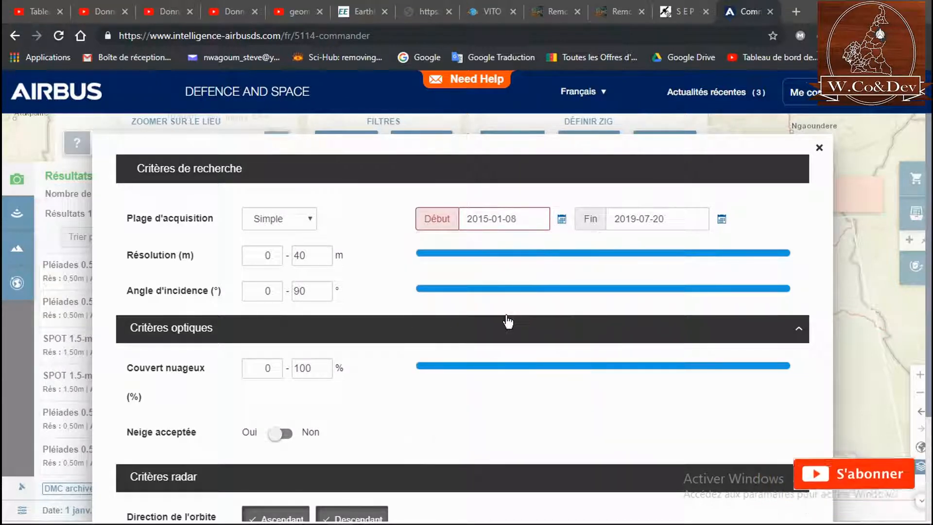
Set the end date of the acquisition range to 1 June 2019 and apply the search criteria
{"action": "left_click", "coordinate": [721, 219]}
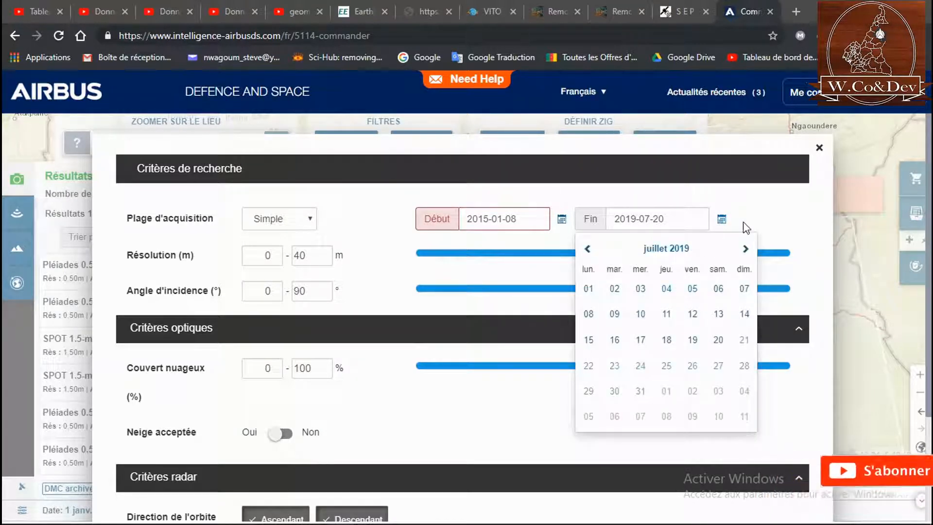
{"action": "left_click", "coordinate": [589, 253]}
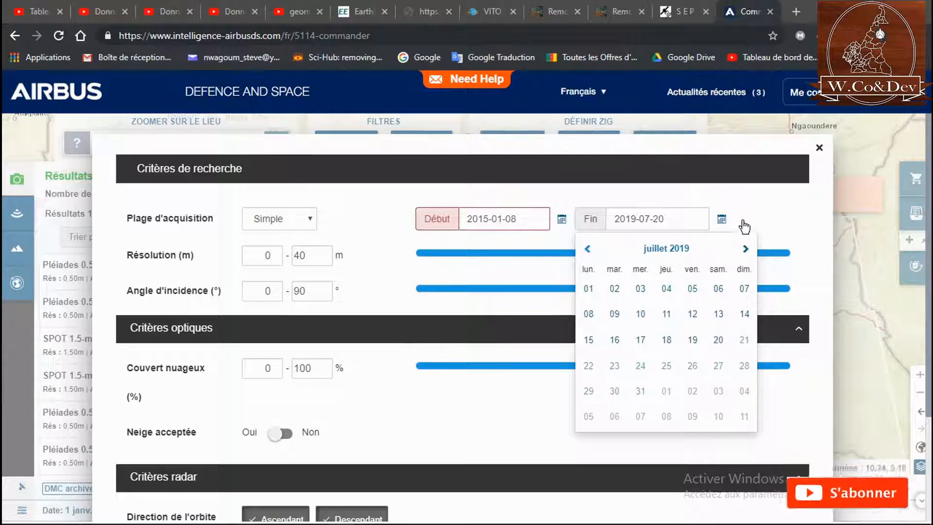
{"action": "left_click", "coordinate": [761, 222]}
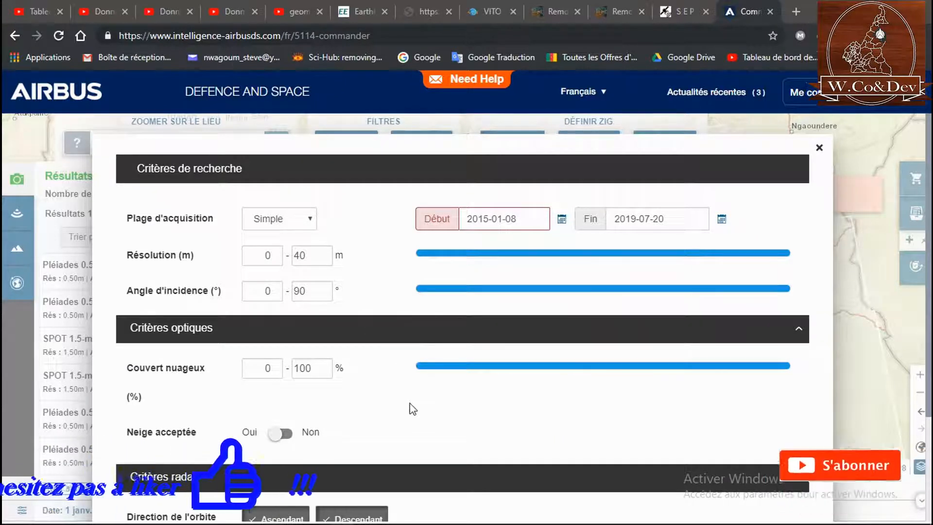
{"action": "scroll", "coordinate": [410, 403], "scroll_direction": "down", "scroll_amount": 3}
{"action": "left_click", "coordinate": [527, 419]}
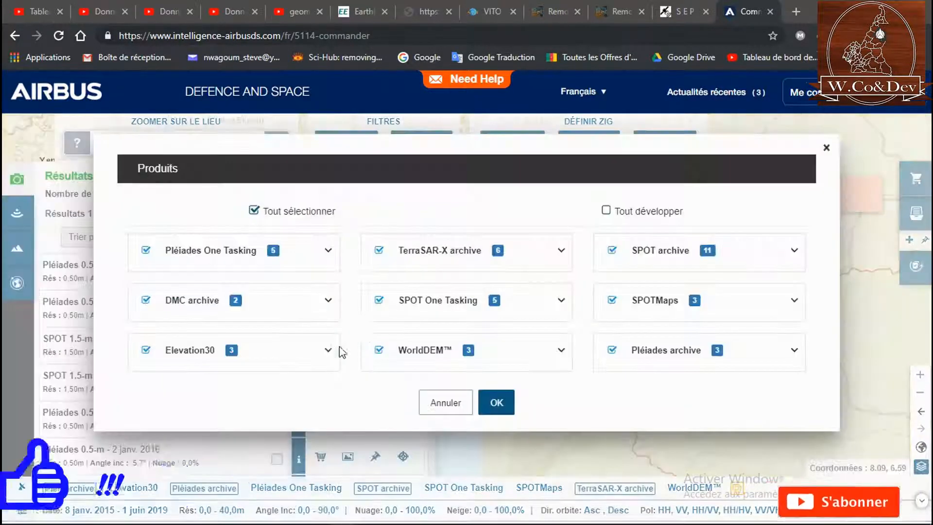
Close the product selection without changes and look through the list of satellite images found for the drawn area
{"action": "left_click", "coordinate": [826, 148]}
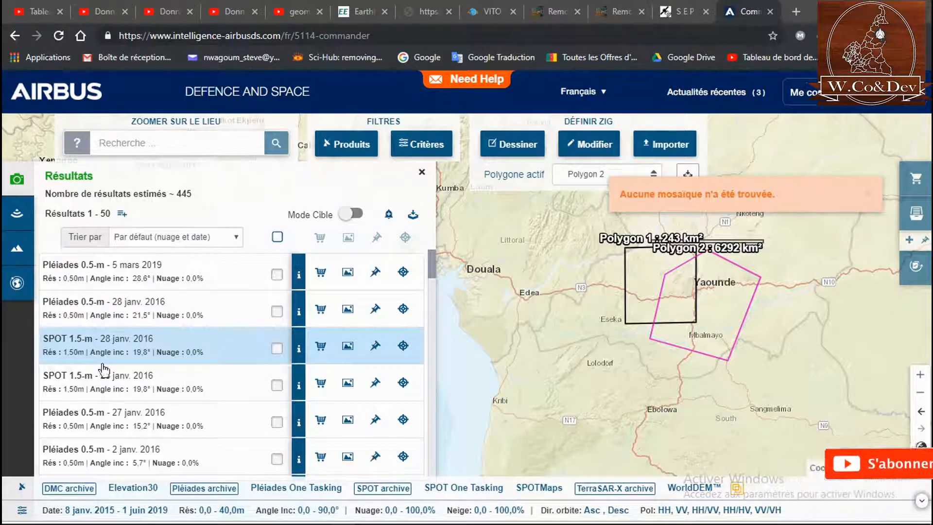
{"action": "scroll", "coordinate": [122, 387], "scroll_direction": "down", "scroll_amount": 3}
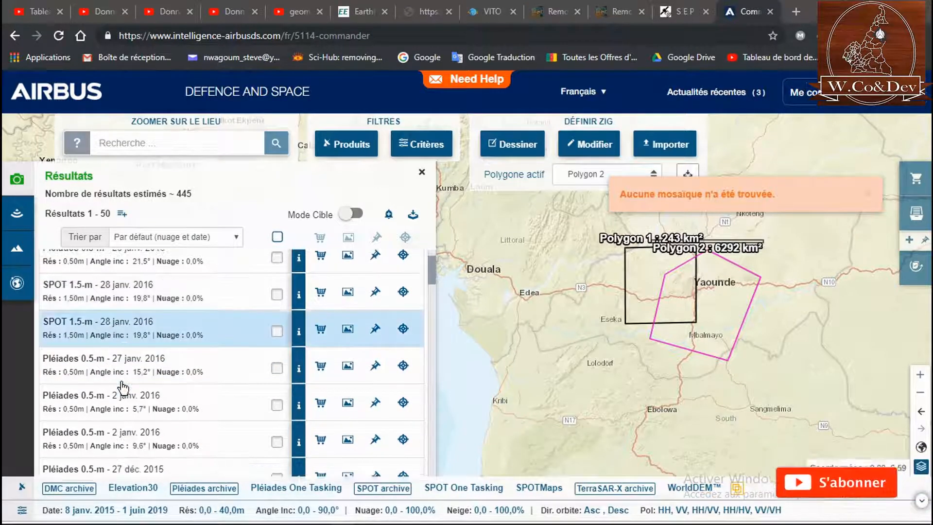
{"action": "scroll", "coordinate": [123, 388], "scroll_direction": "down", "scroll_amount": 7}
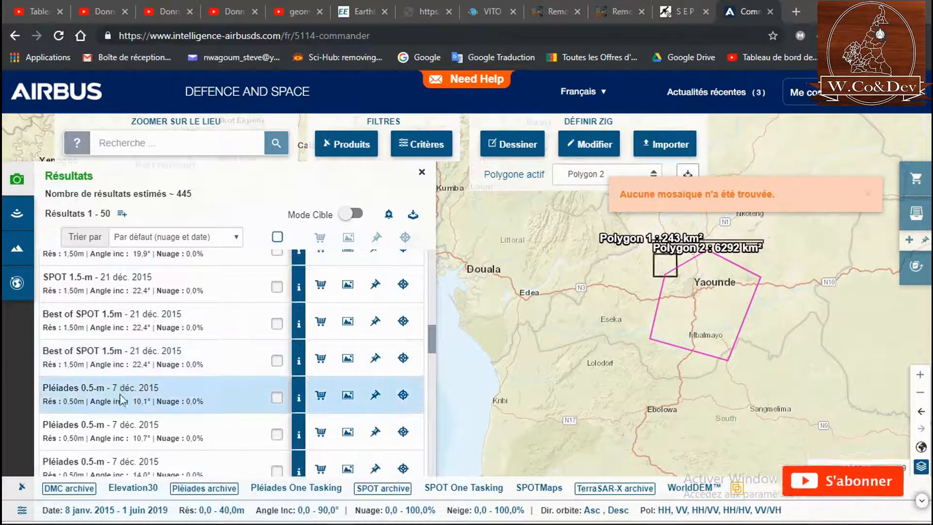
Find the SPOT 1.5-m image of 28 January 2016 in the results, show its preview on the map and close its information
{"action": "scroll", "coordinate": [127, 435], "scroll_direction": "down", "scroll_amount": 8}
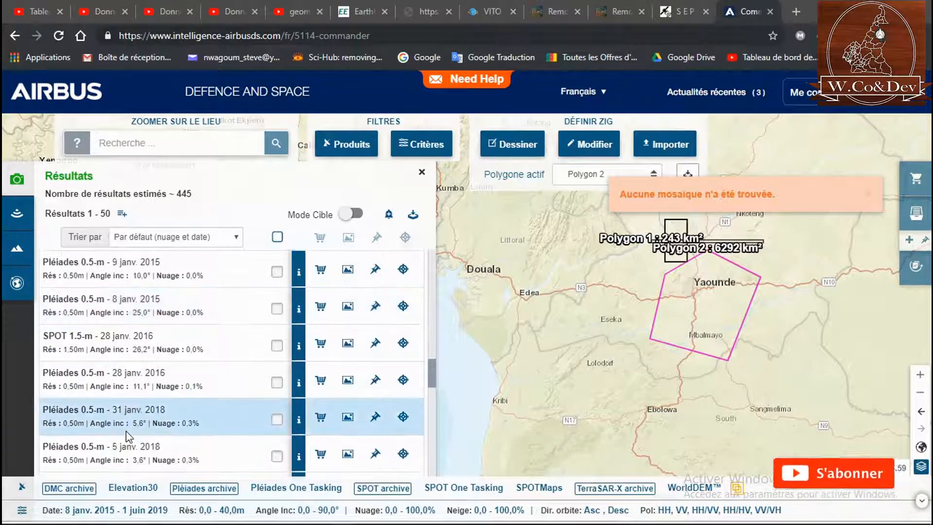
{"action": "scroll", "coordinate": [127, 432], "scroll_direction": "up", "scroll_amount": 2}
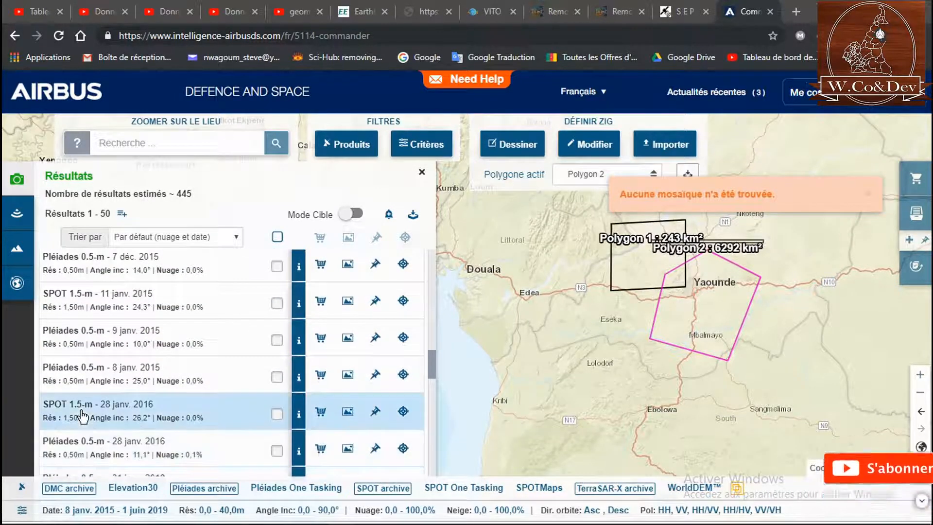
{"action": "left_click", "coordinate": [108, 395]}
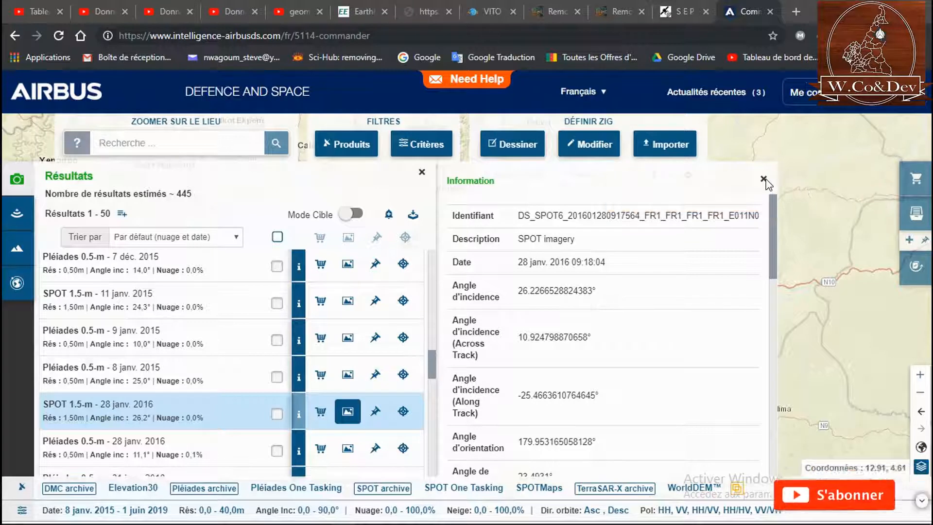
{"action": "left_click", "coordinate": [764, 181]}
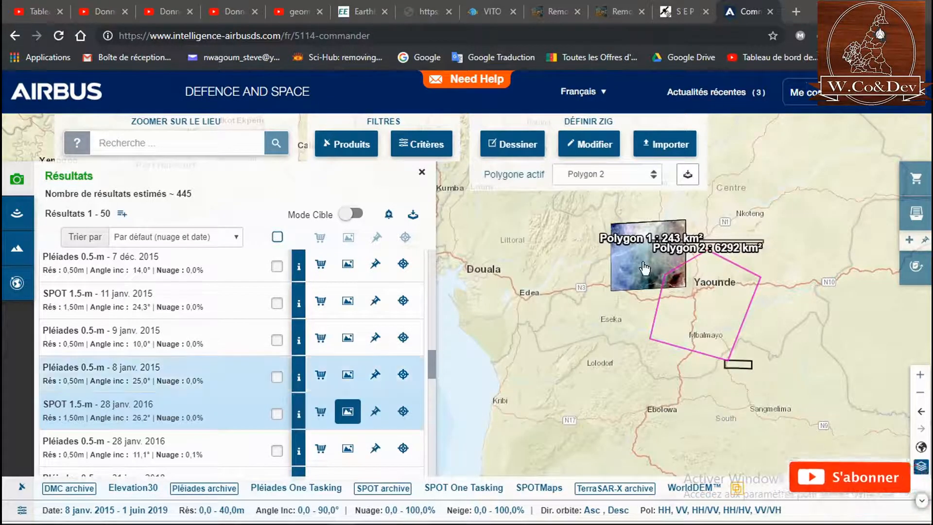
Examine the preview of the SPOT 1.5-m image of 28 January 2016 on the map, both in detail and in full
{"action": "scroll", "coordinate": [642, 262], "scroll_direction": "down", "scroll_amount": 2}
{"action": "scroll", "coordinate": [642, 261], "scroll_direction": "up", "scroll_amount": 2}
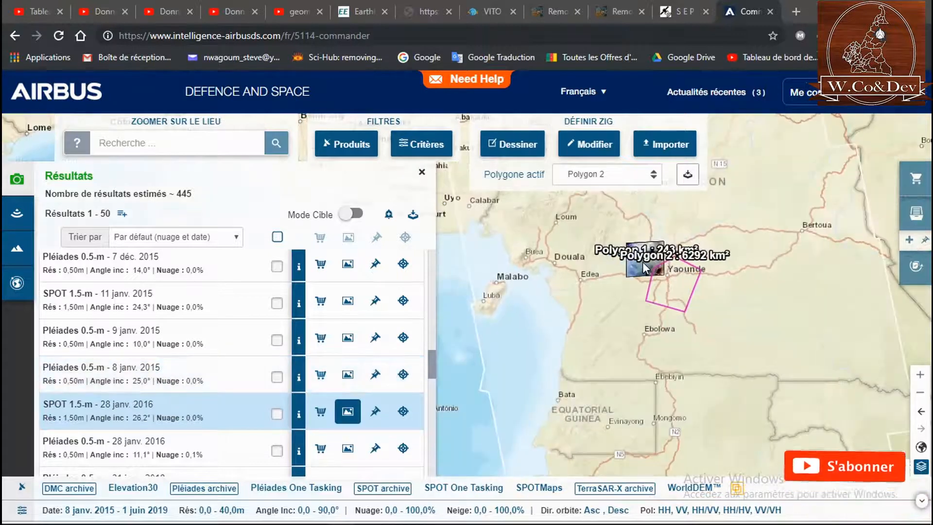
{"action": "scroll", "coordinate": [642, 261], "scroll_direction": "up", "scroll_amount": 3}
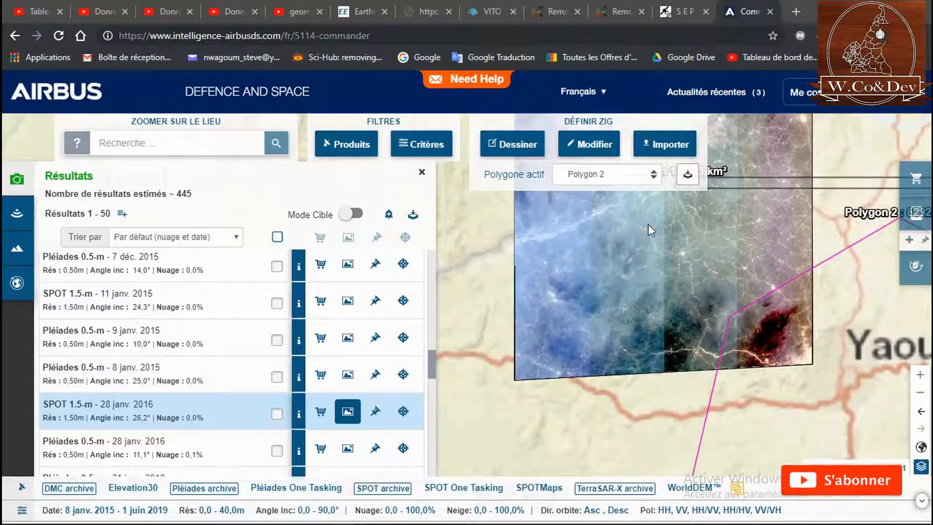
{"action": "left_click_drag", "start_coordinate": [684, 280], "coordinate": [688, 331]}
{"action": "scroll", "coordinate": [675, 329], "scroll_direction": "up", "scroll_amount": 5}
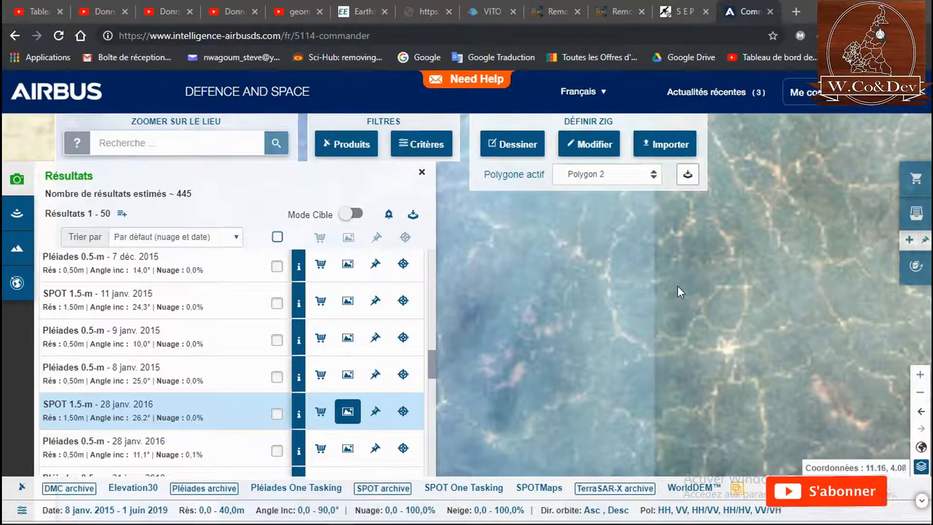
{"action": "scroll", "coordinate": [678, 287], "scroll_direction": "down", "scroll_amount": 3}
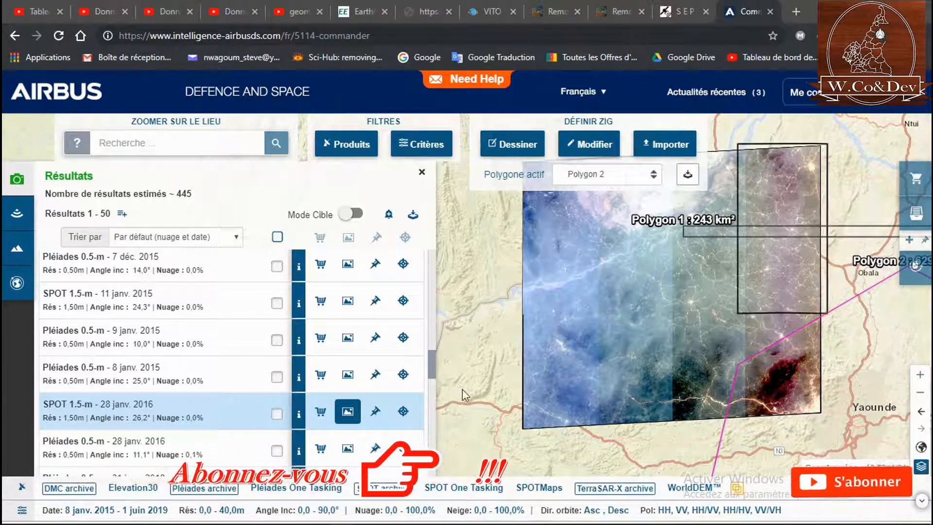
{"action": "mouse_move", "coordinate": [357, 519]}
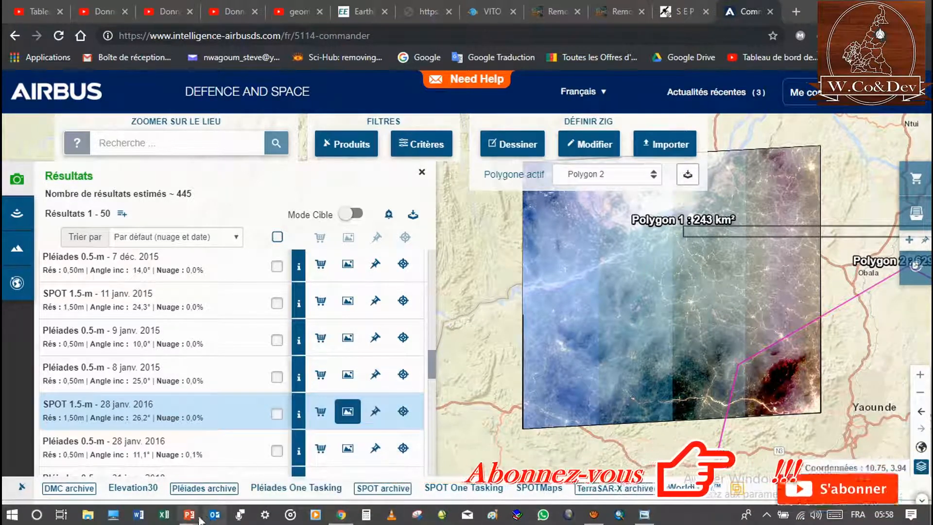
{"action": "mouse_move", "coordinate": [189, 514]}
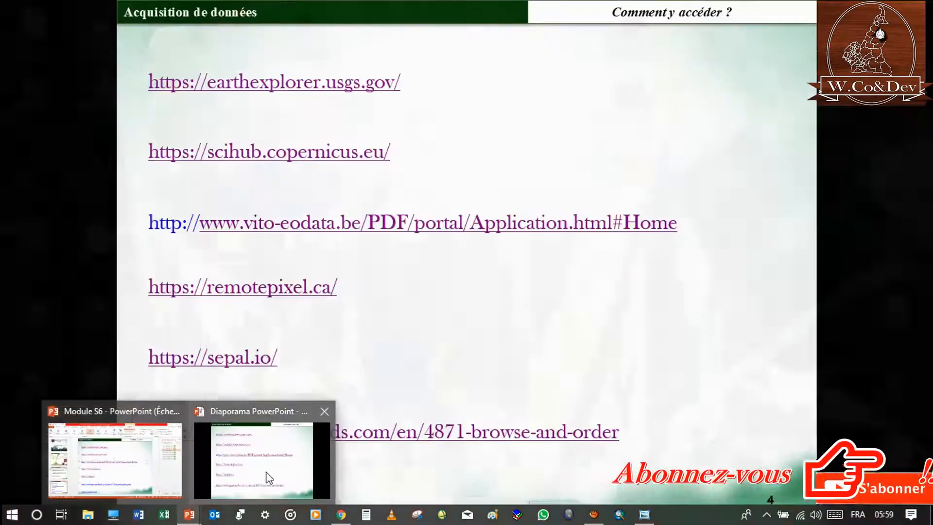
{"action": "left_click", "coordinate": [267, 472]}
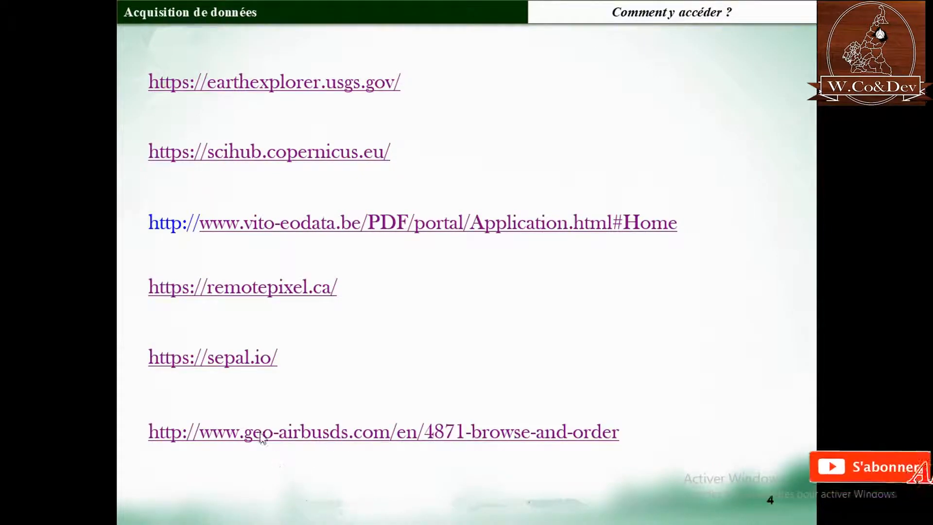
{"action": "left_click", "coordinate": [626, 368]}
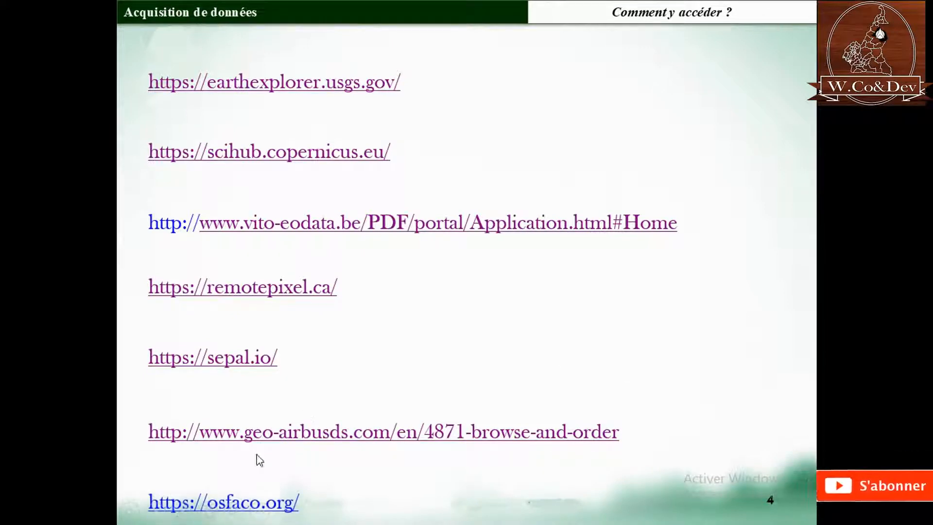
{"action": "left_click", "coordinate": [167, 502]}
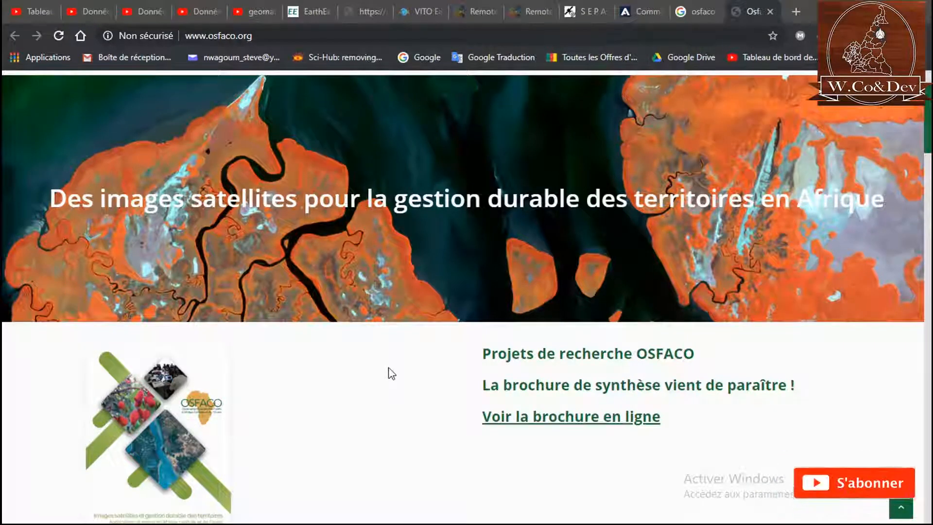
Read the OSFACO home page from its banner and research brochure to the project description and the sections offered below it
{"action": "scroll", "coordinate": [398, 367], "scroll_direction": "down", "scroll_amount": 2}
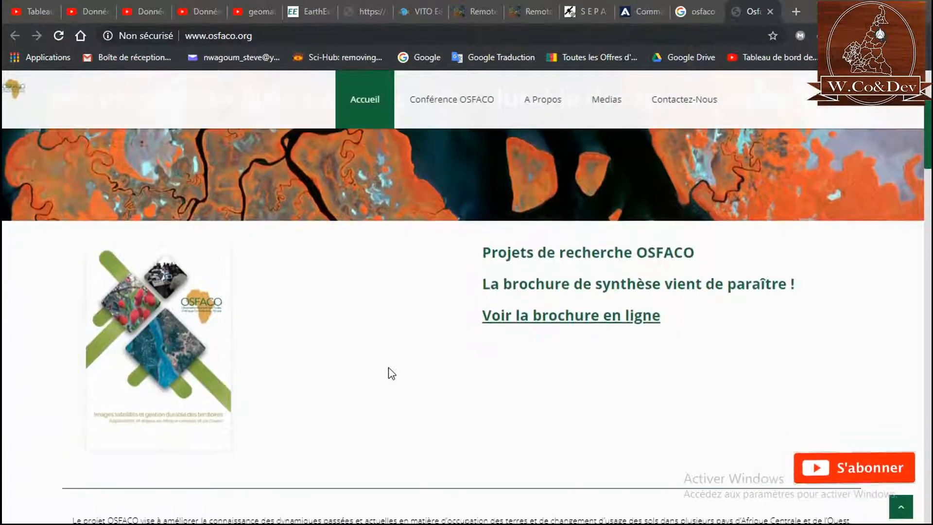
{"action": "scroll", "coordinate": [391, 373], "scroll_direction": "down", "scroll_amount": 1}
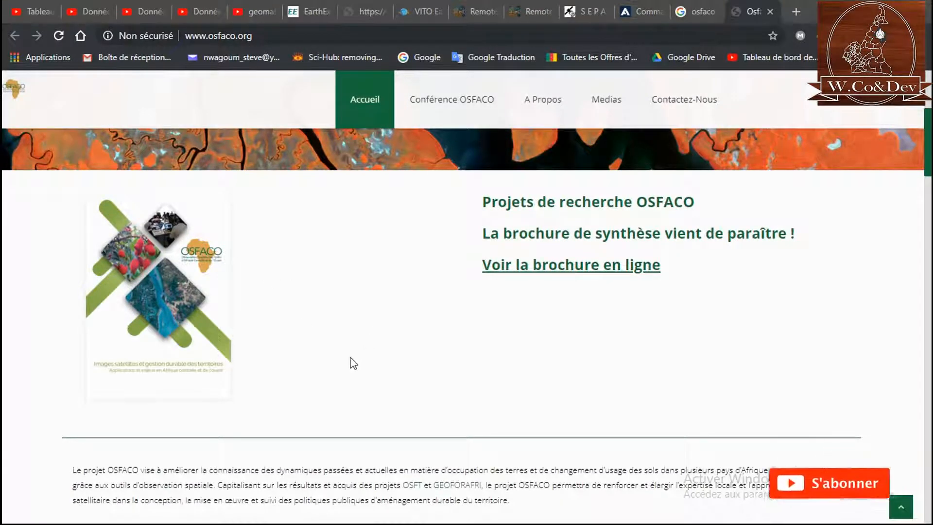
{"action": "scroll", "coordinate": [350, 365], "scroll_direction": "down", "scroll_amount": 2}
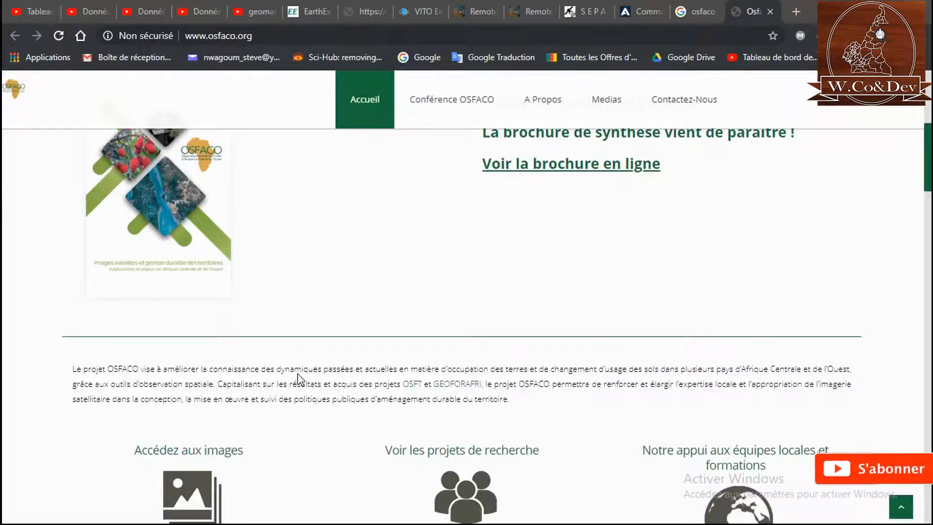
{"action": "scroll", "coordinate": [308, 362], "scroll_direction": "up", "scroll_amount": 6}
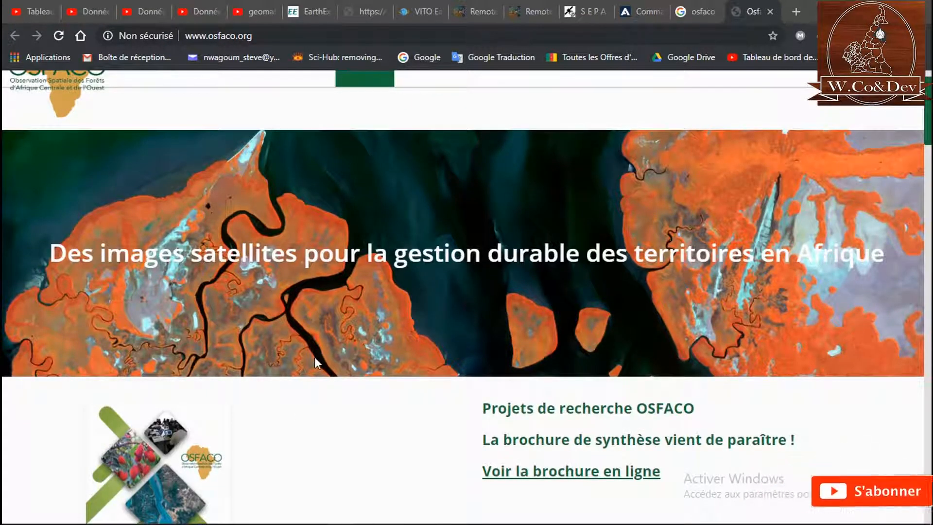
{"action": "scroll", "coordinate": [316, 361], "scroll_direction": "down", "scroll_amount": 3}
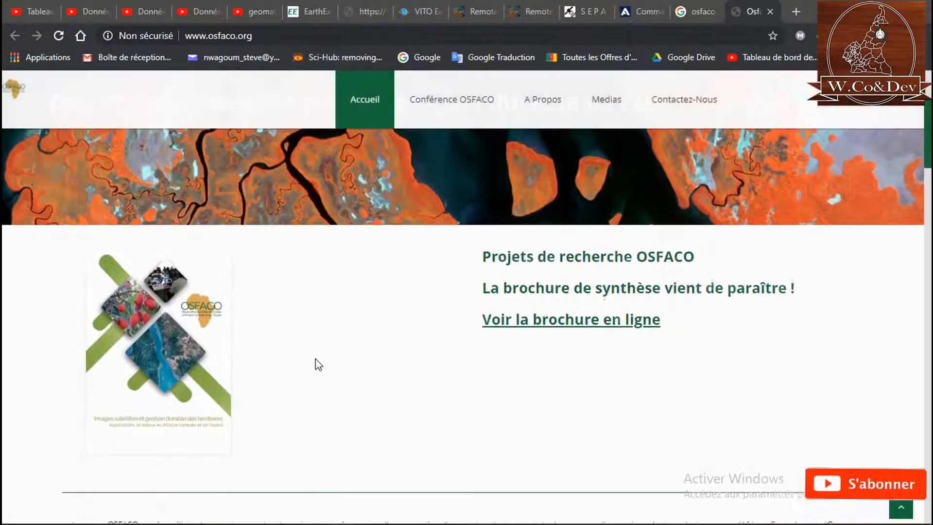
{"action": "scroll", "coordinate": [319, 364], "scroll_direction": "down", "scroll_amount": 3}
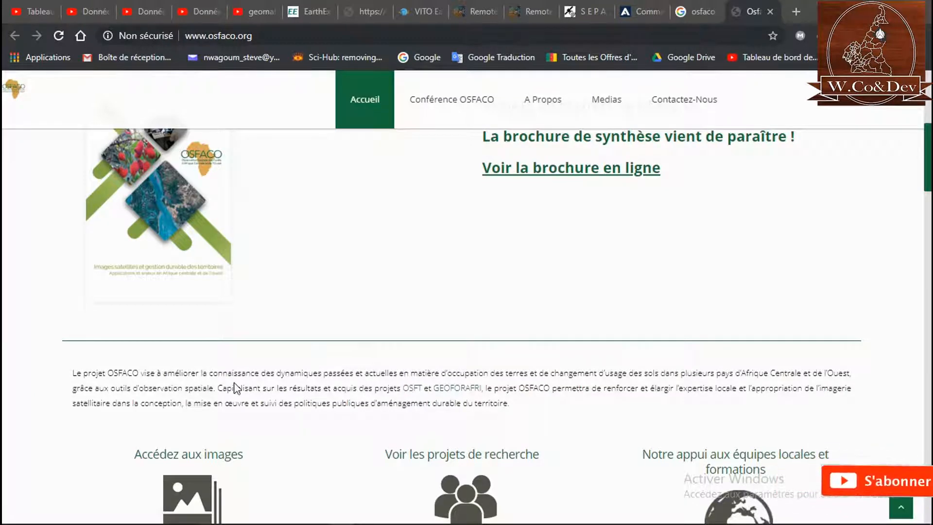
{"action": "scroll", "coordinate": [250, 402], "scroll_direction": "down", "scroll_amount": 1}
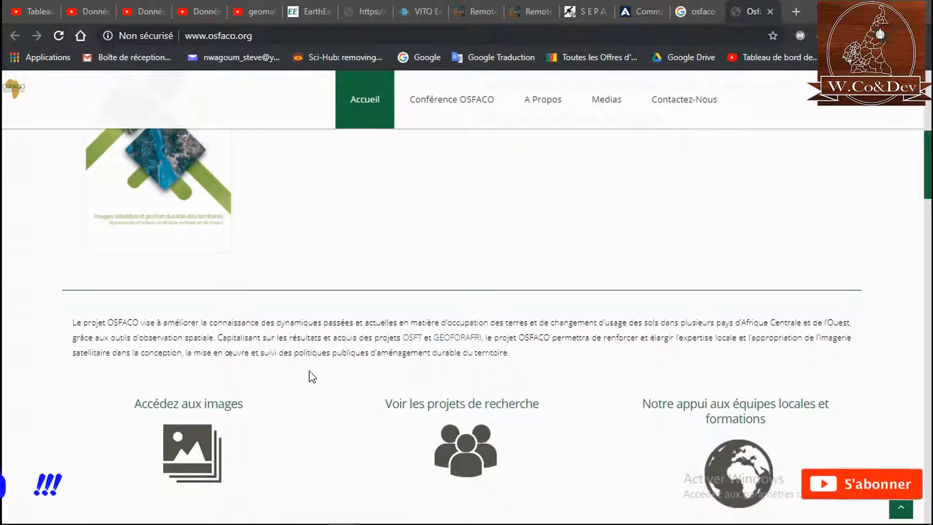
Open the OSFACO image access page "Accédez aux images"
{"action": "left_click", "coordinate": [196, 442]}
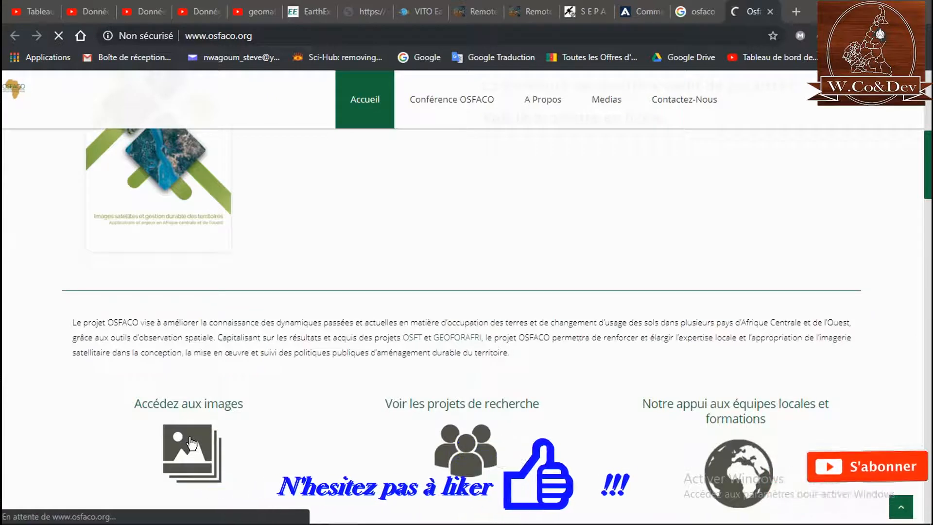
{"action": "scroll", "coordinate": [229, 427], "scroll_direction": "down", "scroll_amount": 1}
{"action": "left_click", "coordinate": [230, 428]}
{"action": "scroll", "coordinate": [231, 428], "scroll_direction": "down", "scroll_amount": 5}
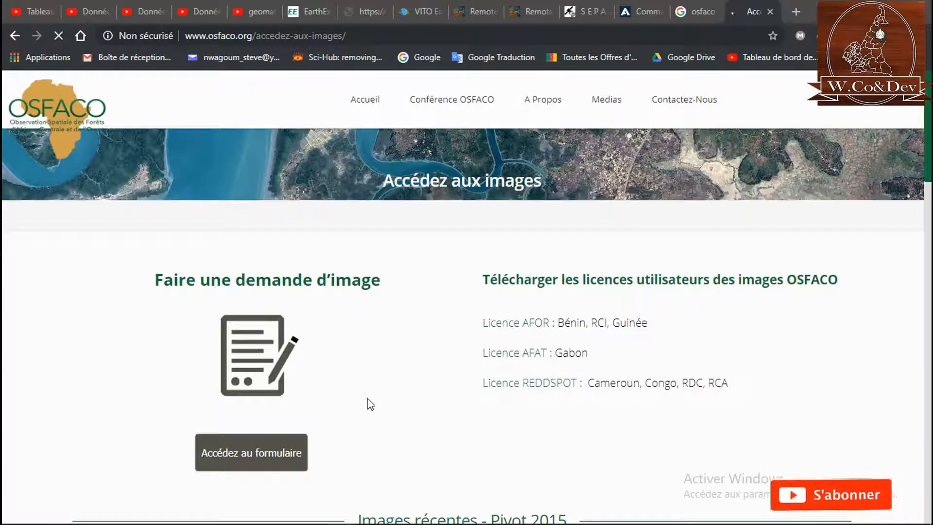
Examine the image request form link, the user licences and the Pivot 2015 coverage maps for West and Central Africa
{"action": "scroll", "coordinate": [357, 427], "scroll_direction": "down", "scroll_amount": 1}
{"action": "scroll", "coordinate": [358, 427], "scroll_direction": "down", "scroll_amount": 1}
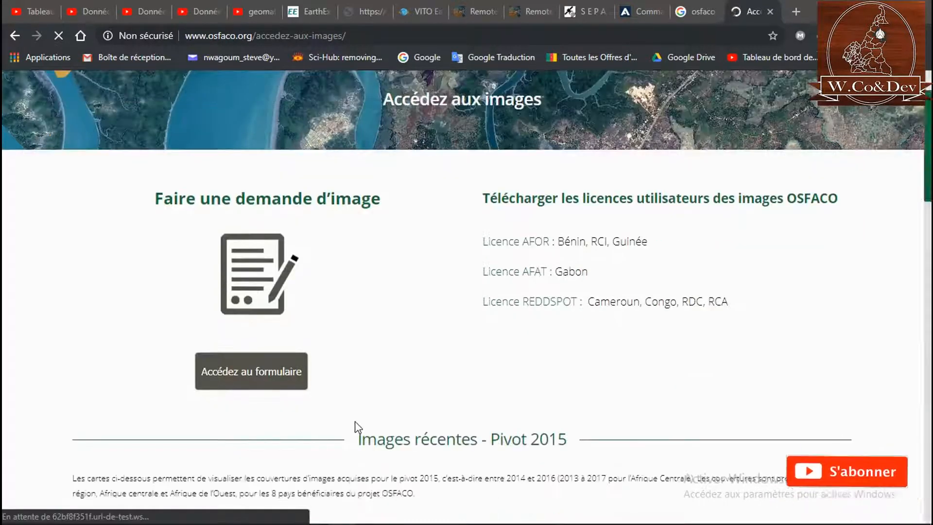
{"action": "scroll", "coordinate": [358, 427], "scroll_direction": "down", "scroll_amount": 2}
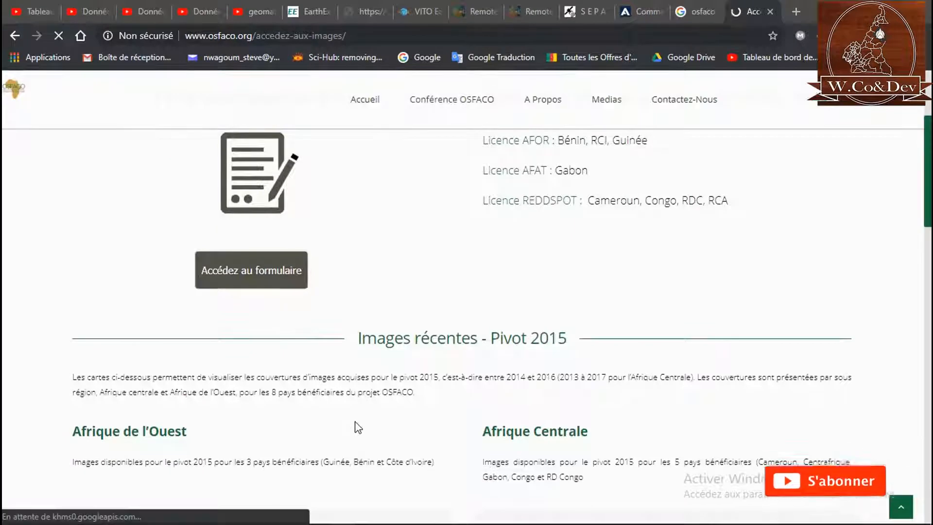
{"action": "scroll", "coordinate": [358, 427], "scroll_direction": "down", "scroll_amount": 1}
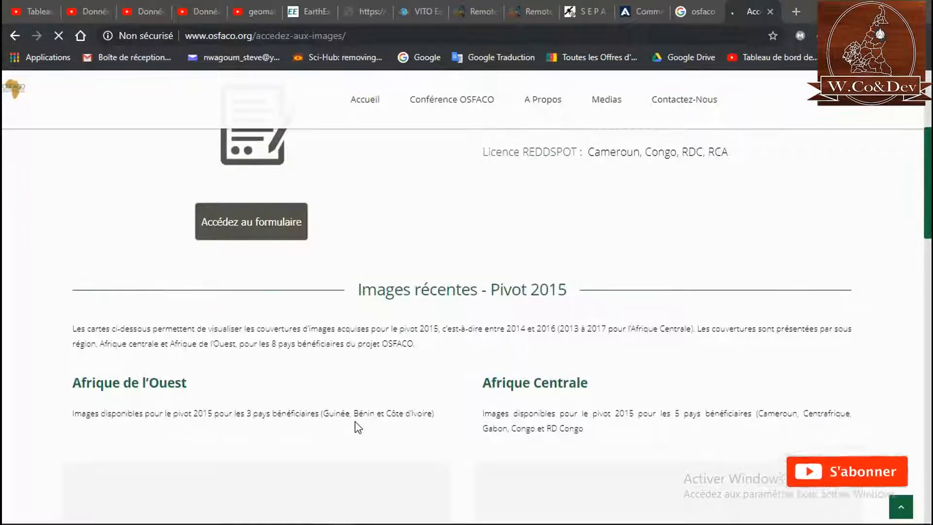
{"action": "scroll", "coordinate": [343, 381], "scroll_direction": "up", "scroll_amount": 5}
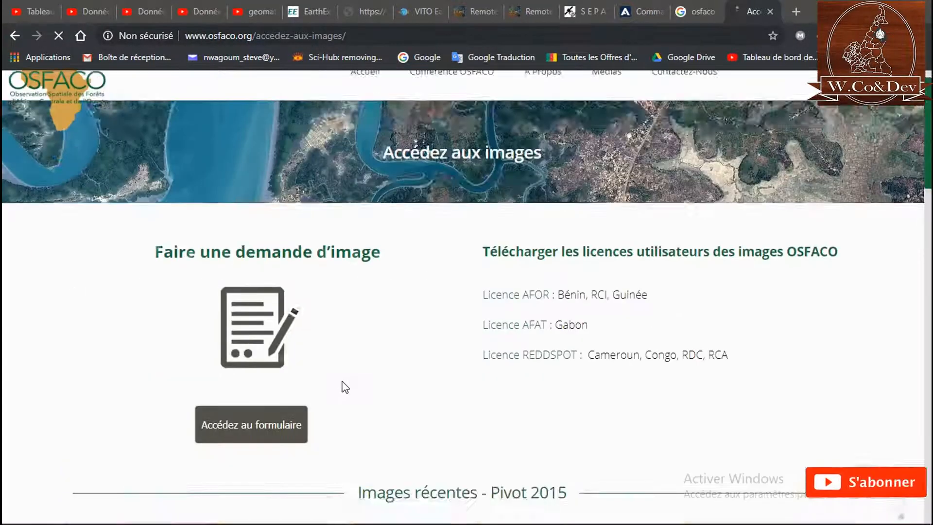
{"action": "scroll", "coordinate": [345, 387], "scroll_direction": "down", "scroll_amount": 5}
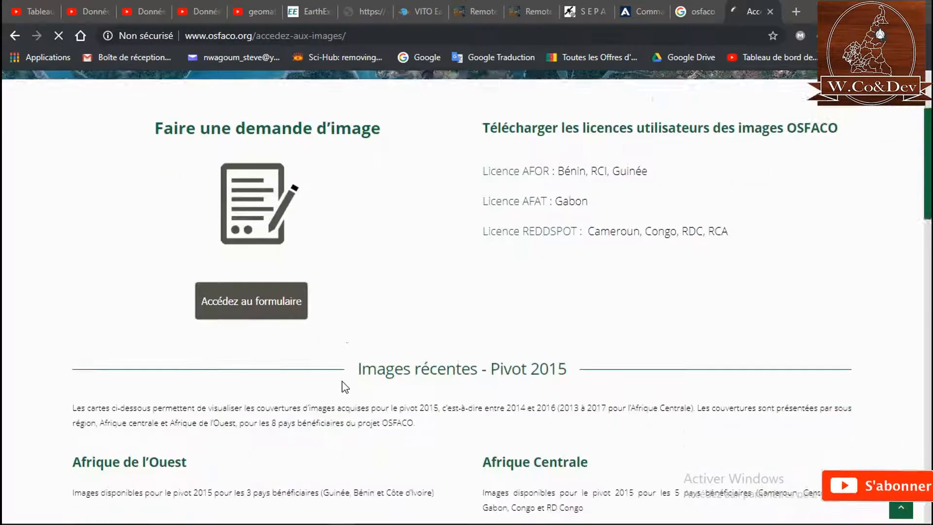
{"action": "scroll", "coordinate": [343, 386], "scroll_direction": "down", "scroll_amount": 5}
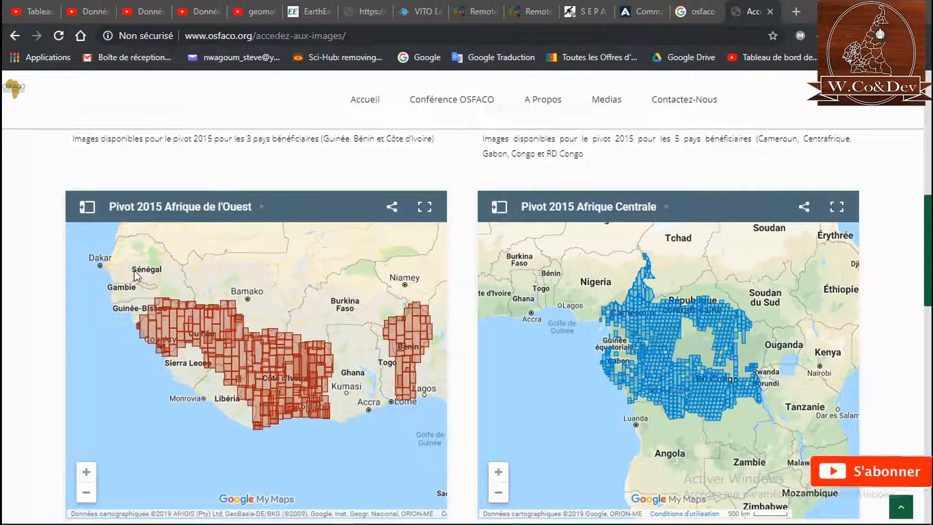
{"action": "scroll", "coordinate": [154, 292], "scroll_direction": "down", "scroll_amount": 1}
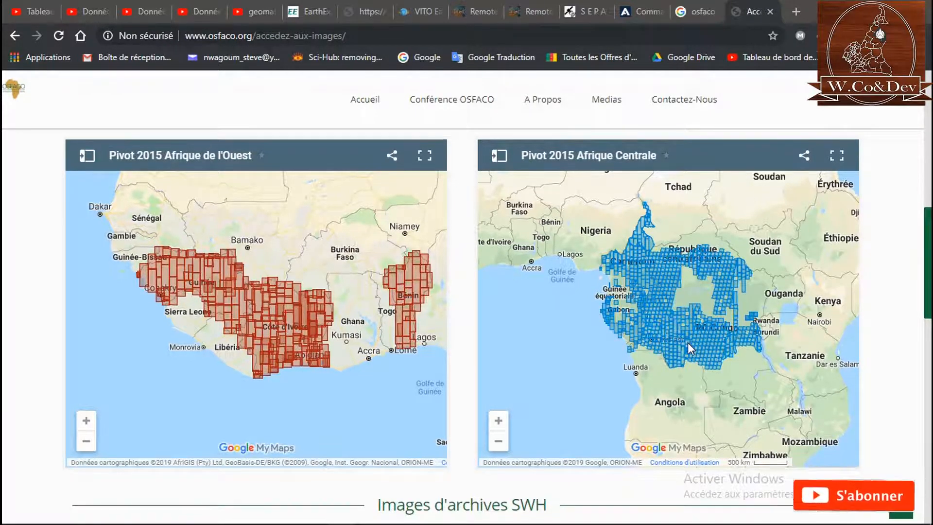
Look through the SWH archive description and the available image sheets per country, and return to the image request section
{"action": "scroll", "coordinate": [687, 342], "scroll_direction": "down", "scroll_amount": 7}
{"action": "scroll", "coordinate": [688, 348], "scroll_direction": "down", "scroll_amount": 7}
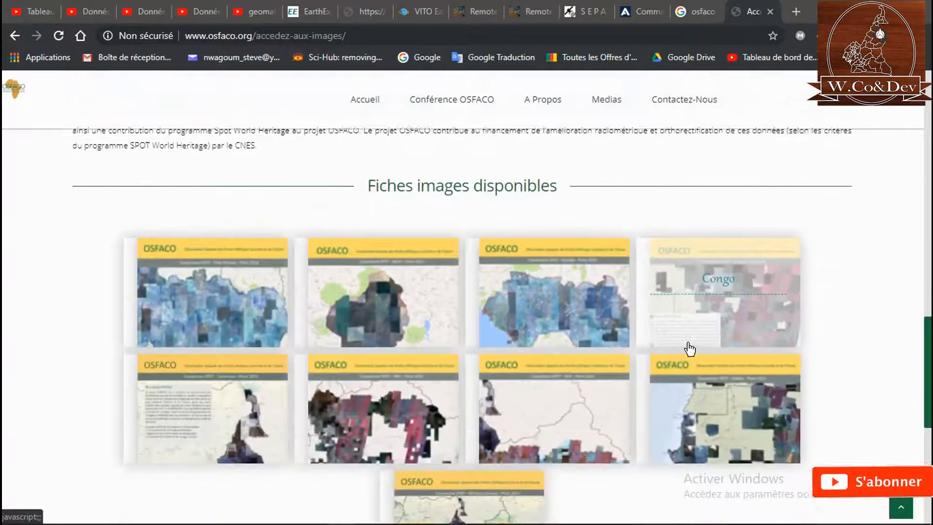
{"action": "scroll", "coordinate": [691, 347], "scroll_direction": "down", "scroll_amount": 3}
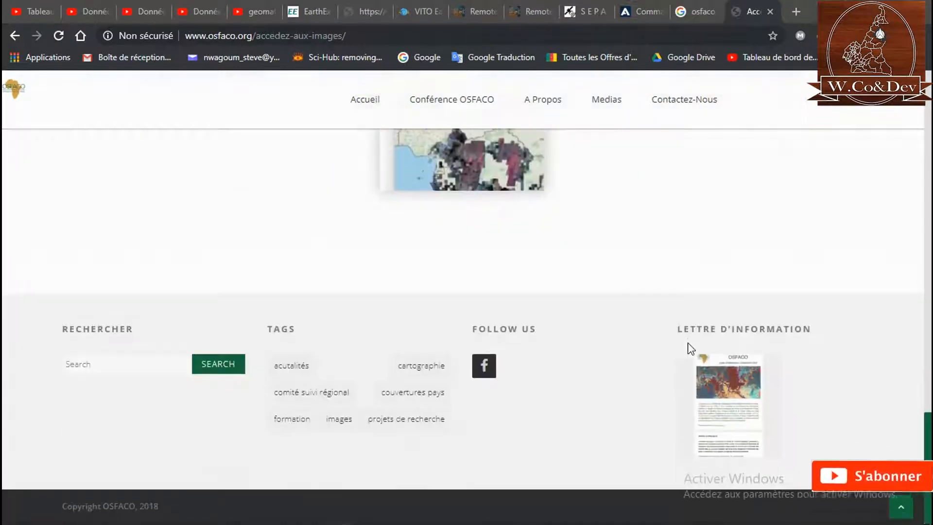
{"action": "scroll", "coordinate": [687, 346], "scroll_direction": "up", "scroll_amount": 6}
{"action": "scroll", "coordinate": [686, 345], "scroll_direction": "up", "scroll_amount": 11}
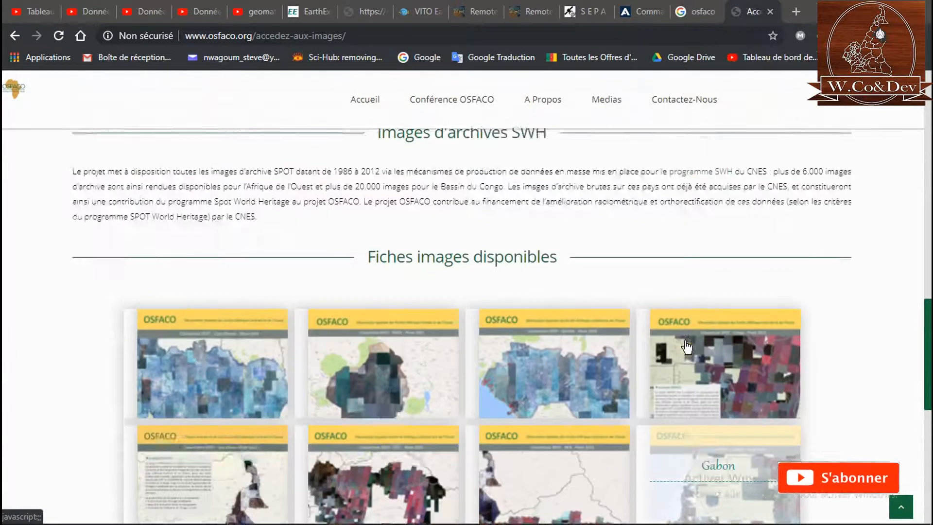
{"action": "scroll", "coordinate": [686, 345], "scroll_direction": "up", "scroll_amount": 10}
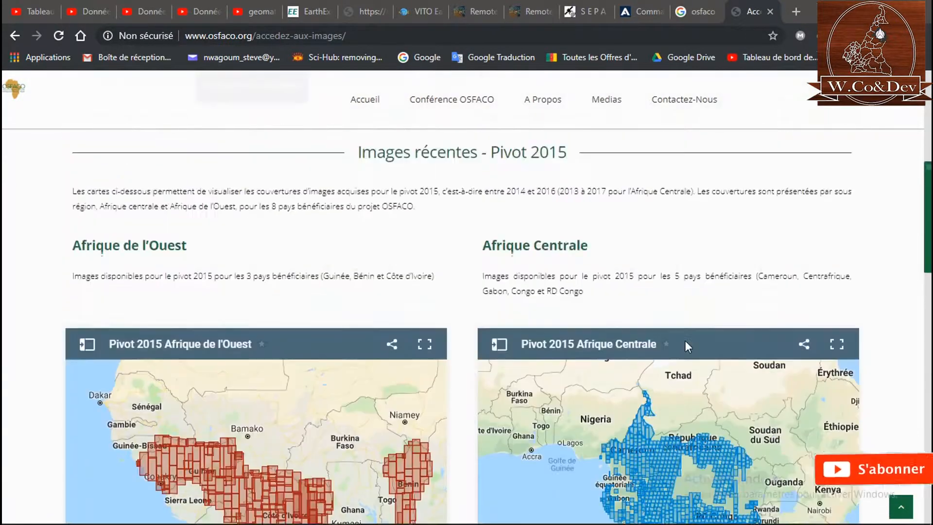
{"action": "scroll", "coordinate": [688, 347], "scroll_direction": "up", "scroll_amount": 2}
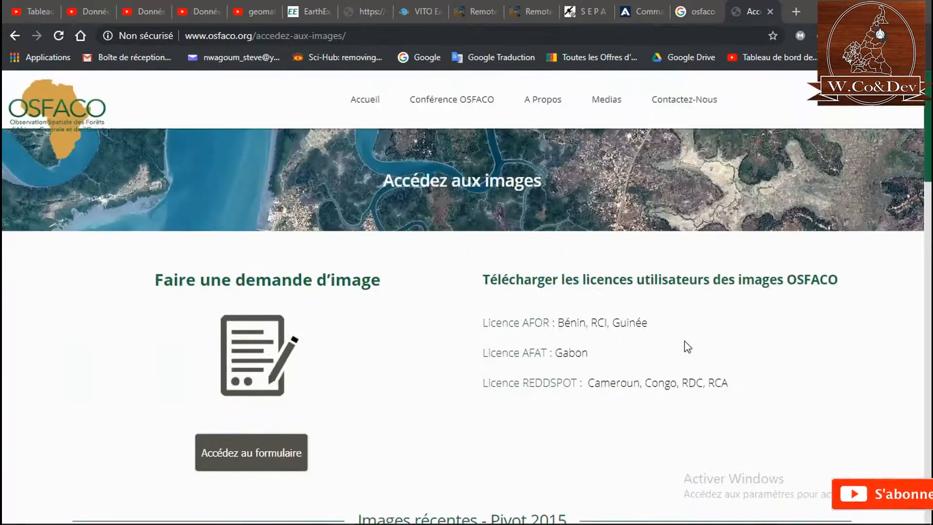